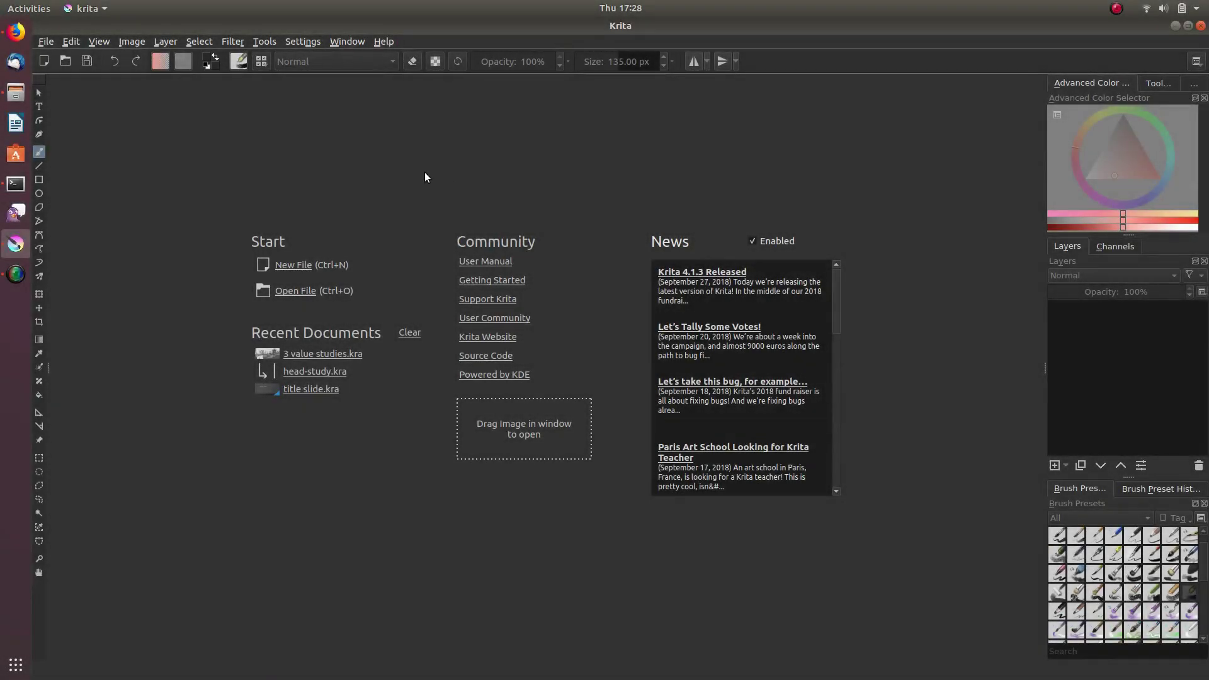
Create a new blank 2000 × 2000 px document from the start screen
{"action": "left_click", "coordinate": [294, 265]}
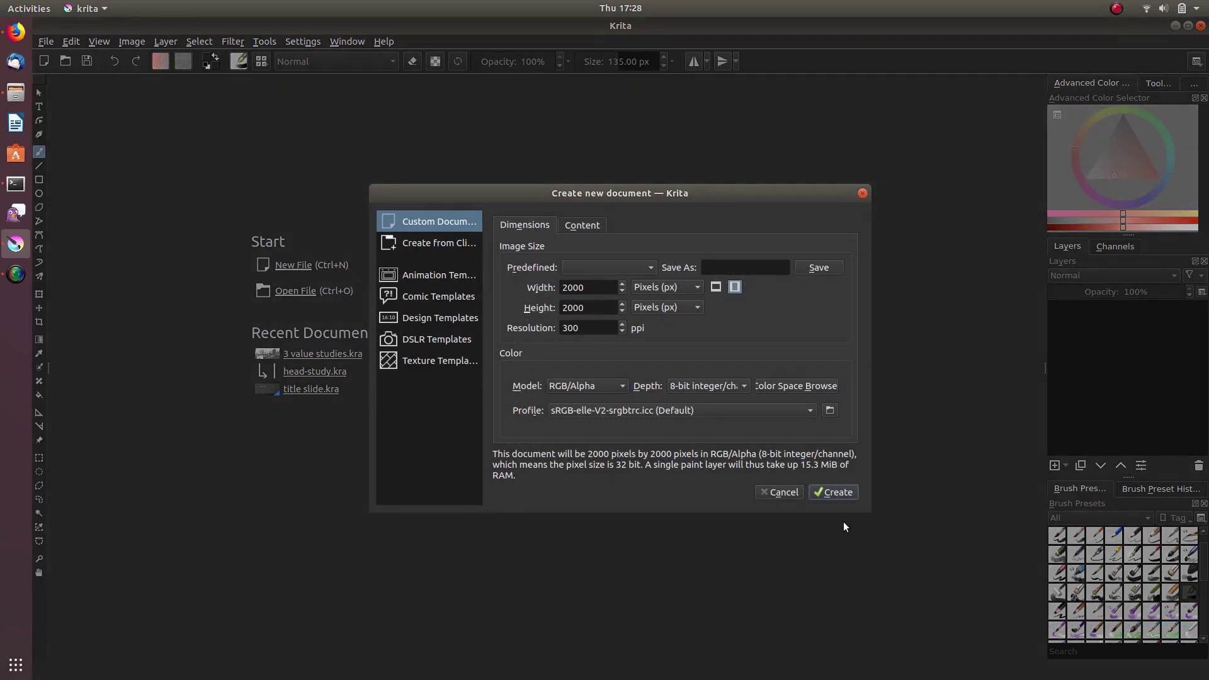
{"action": "left_click", "coordinate": [838, 492]}
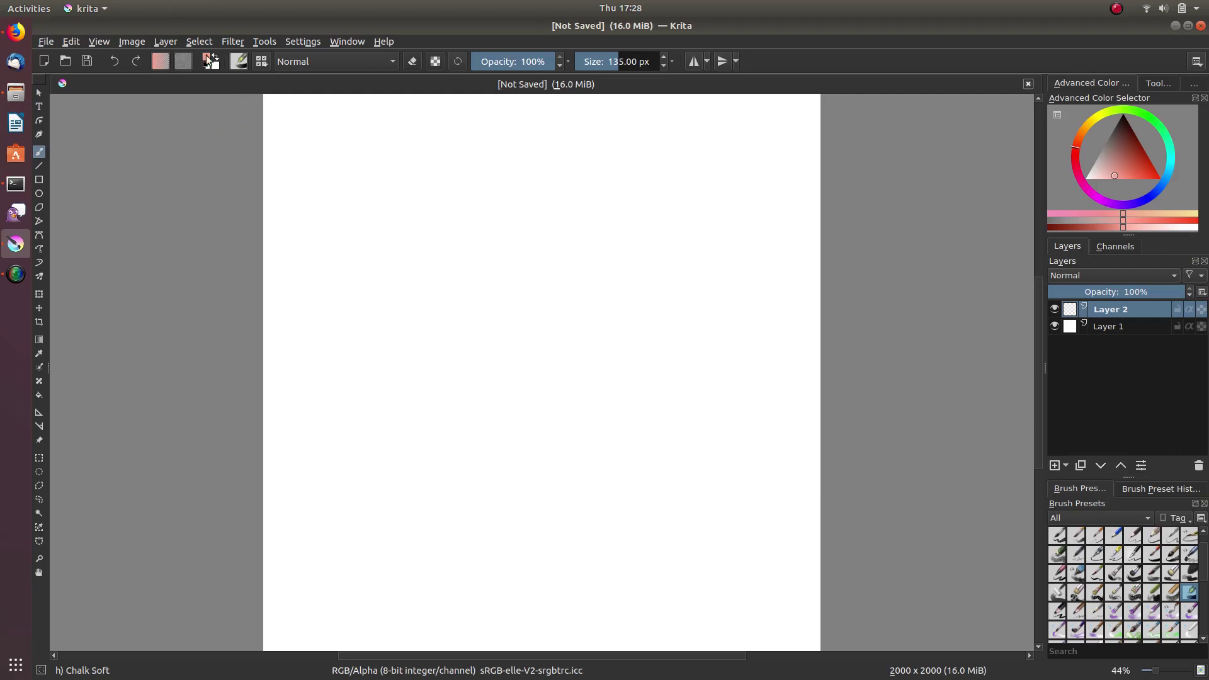
Open the Chalk Soft brush editor and set the brush size to about 68 px
{"action": "left_click", "coordinate": [238, 63]}
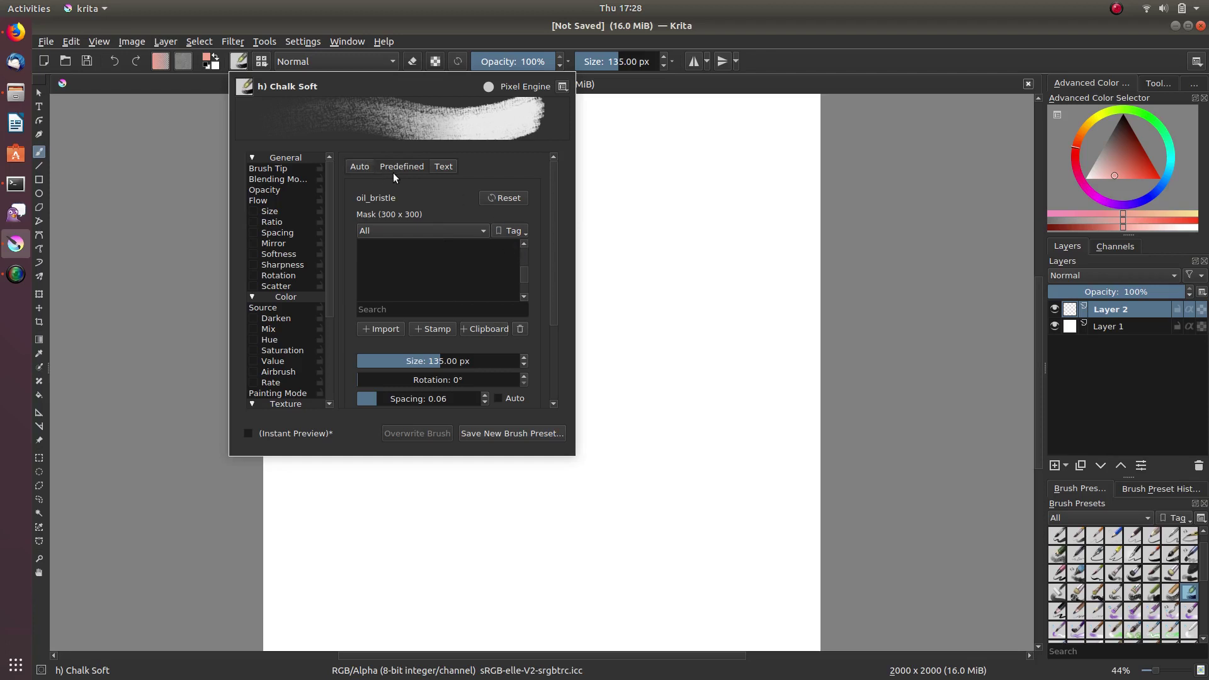
{"action": "left_click_drag", "start_coordinate": [522, 277], "coordinate": [525, 238]}
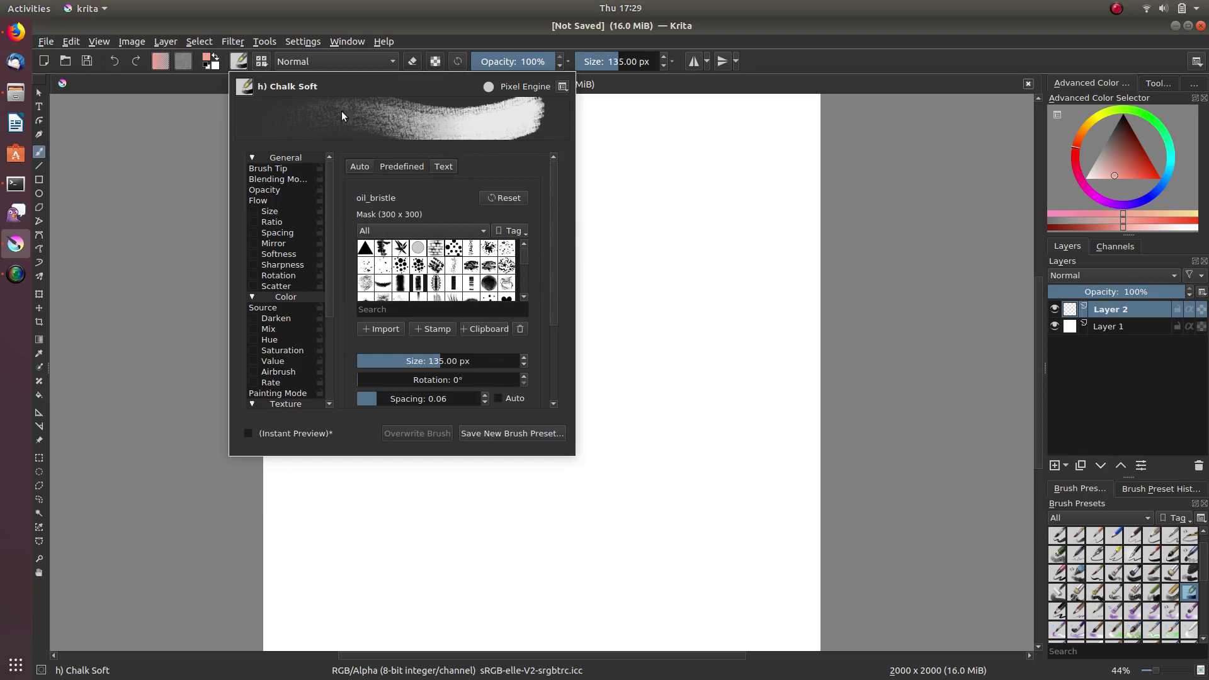
{"action": "left_click_drag", "start_coordinate": [425, 361], "coordinate": [397, 362]}
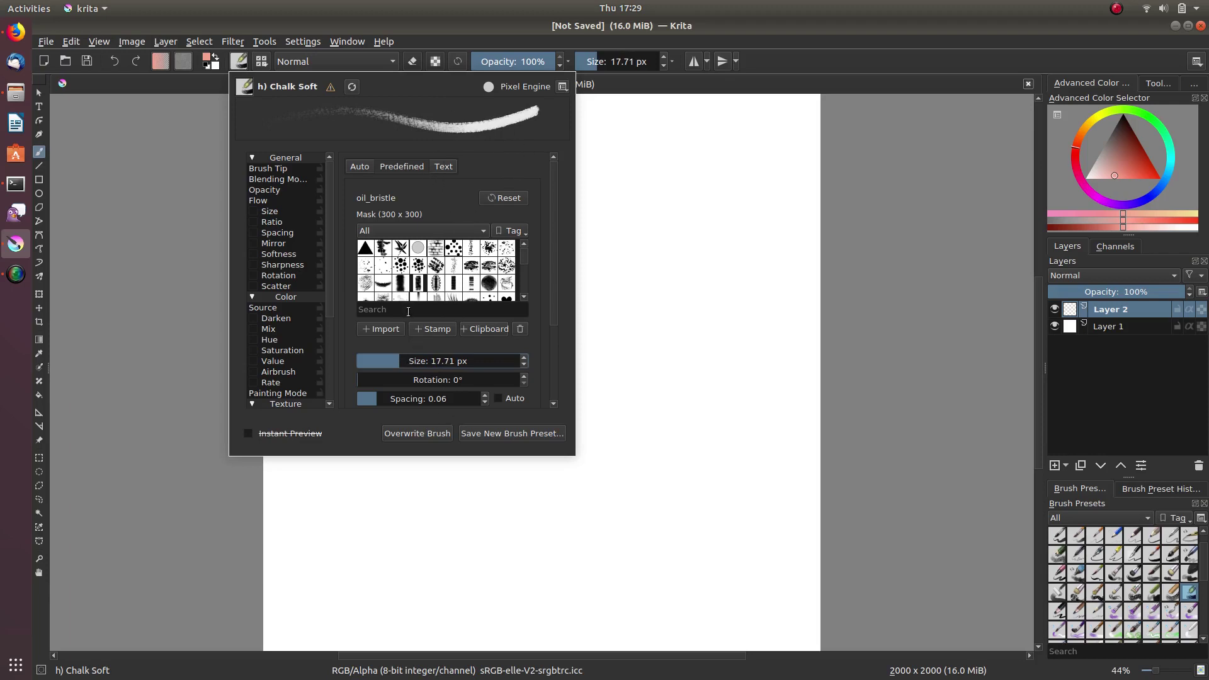
{"action": "left_click_drag", "start_coordinate": [403, 362], "coordinate": [423, 364]}
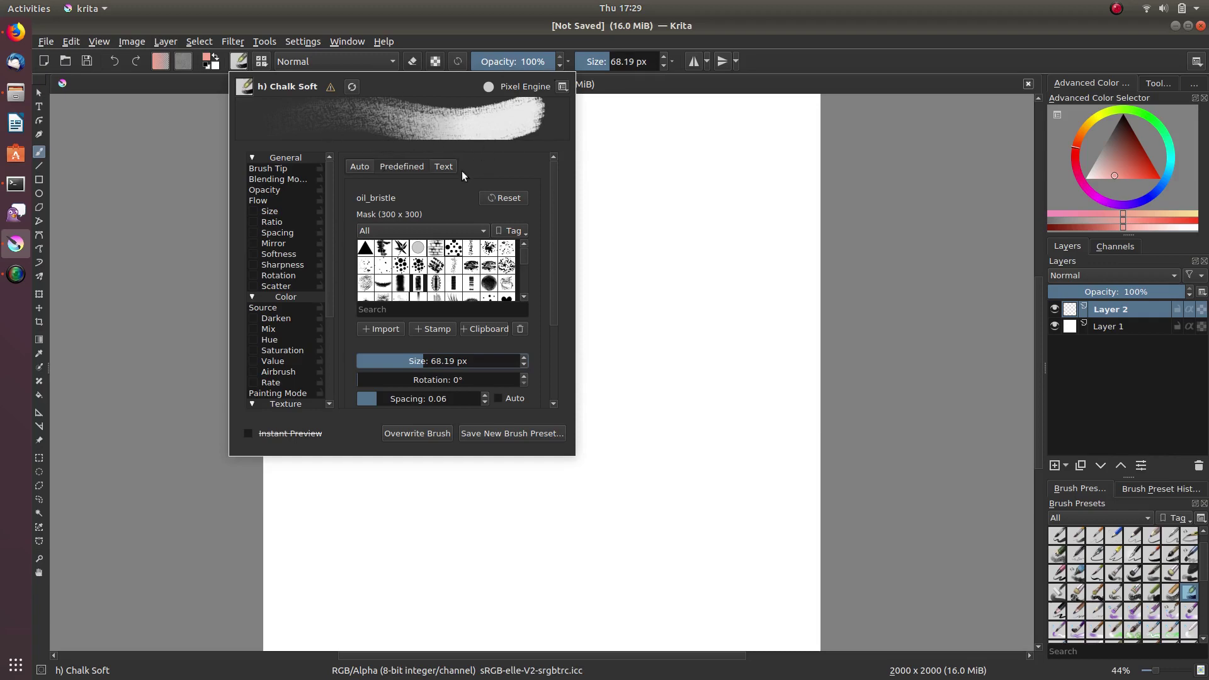
{"action": "left_click_drag", "start_coordinate": [332, 292], "coordinate": [332, 406]}
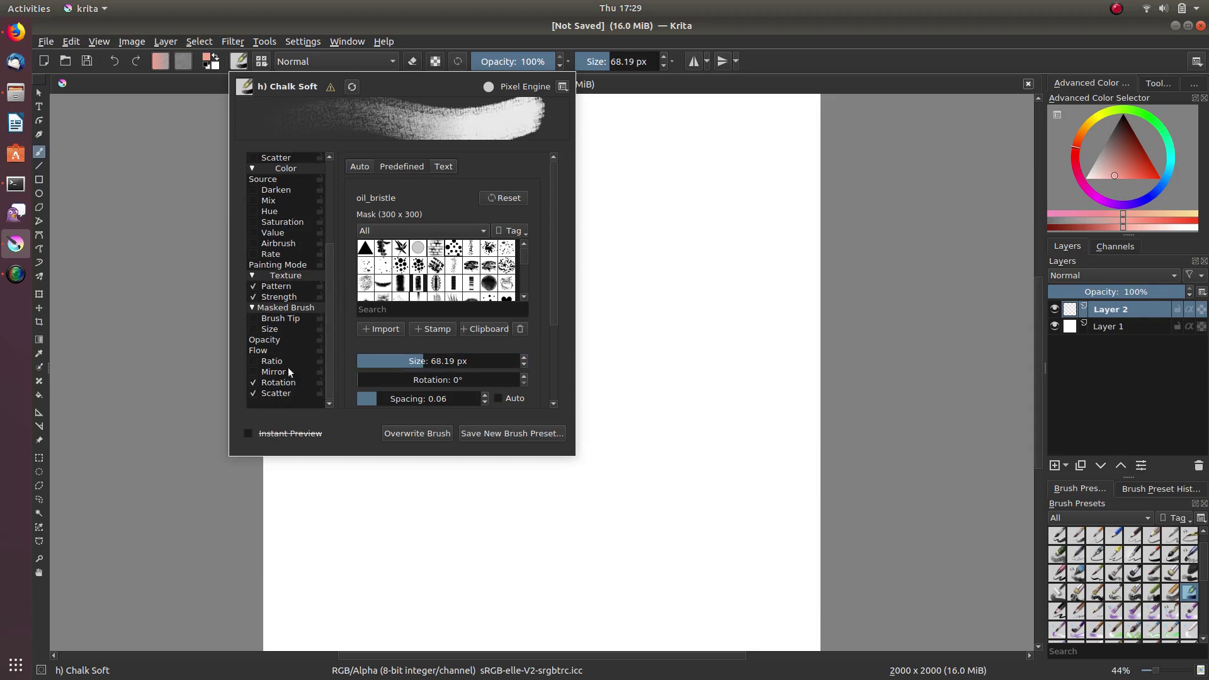
Turn on the masked brush tip and choose bristles_circle_variable as its mask
{"action": "left_click", "coordinate": [255, 320]}
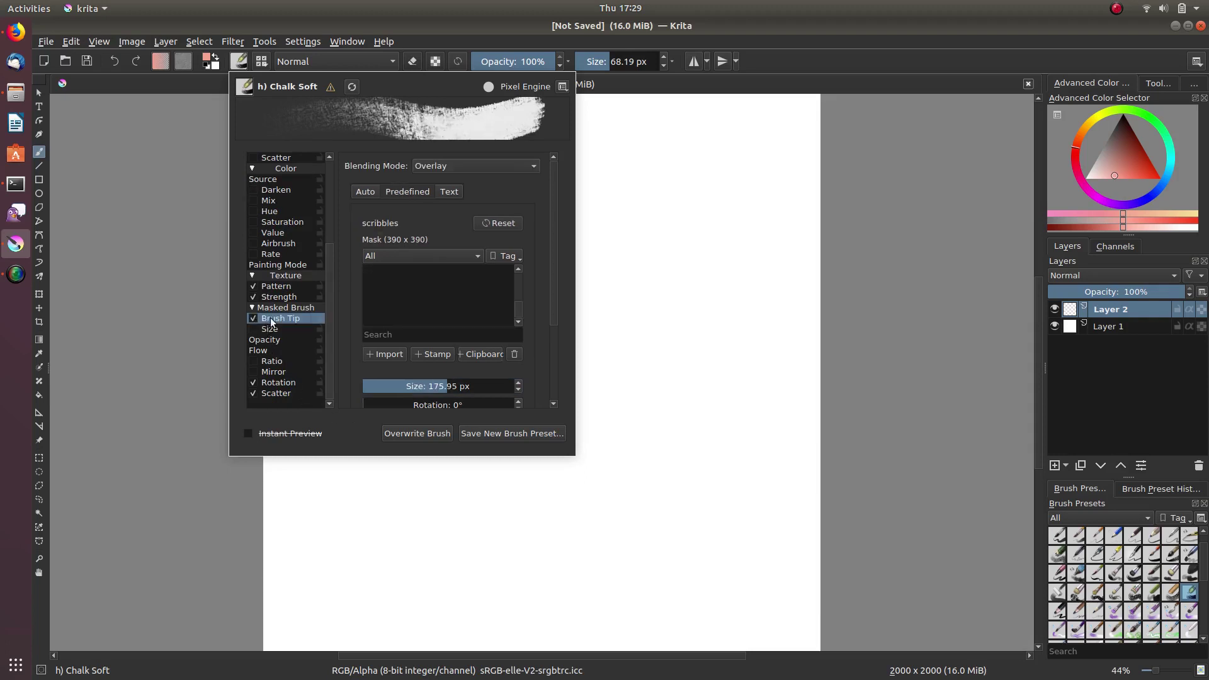
{"action": "left_click", "coordinate": [466, 276]}
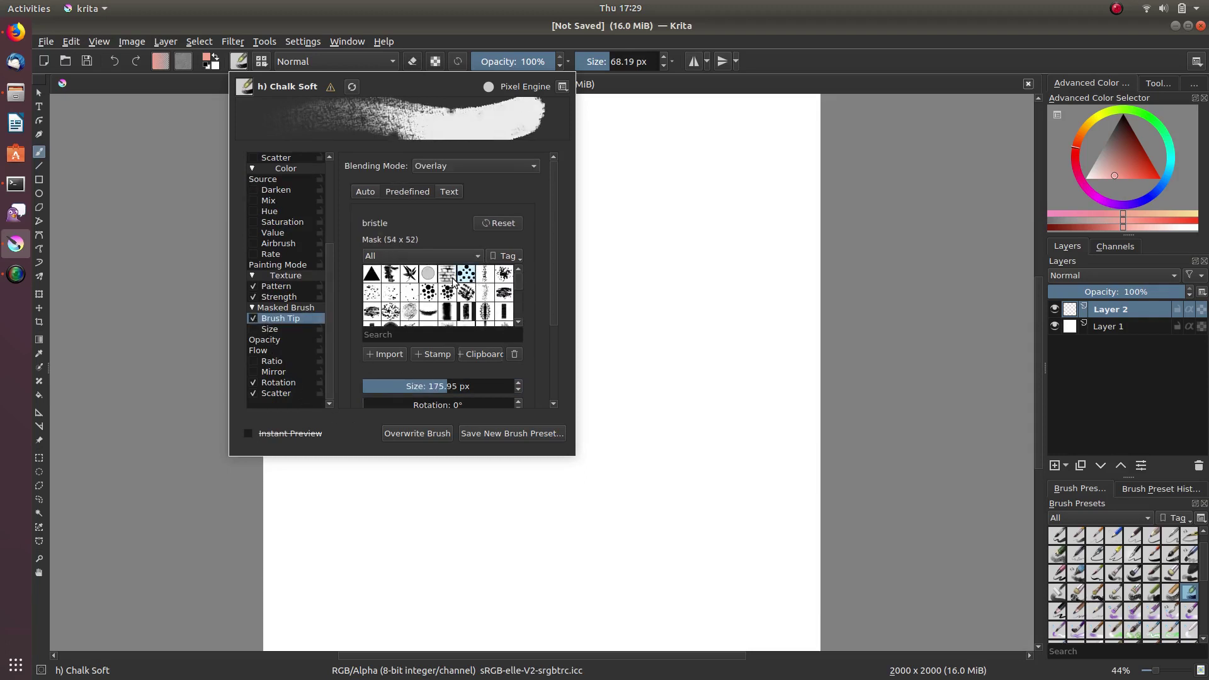
{"action": "left_click", "coordinate": [430, 293]}
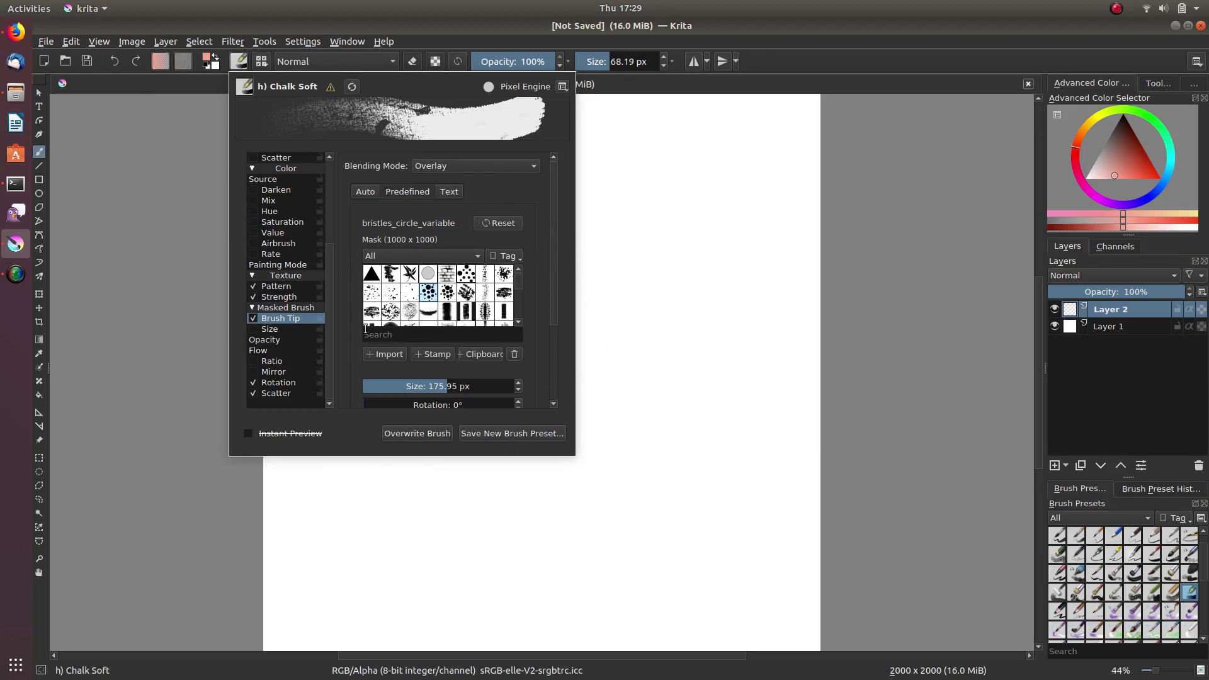
{"action": "scroll", "coordinate": [326, 355], "scroll_direction": "up", "scroll_amount": 5}
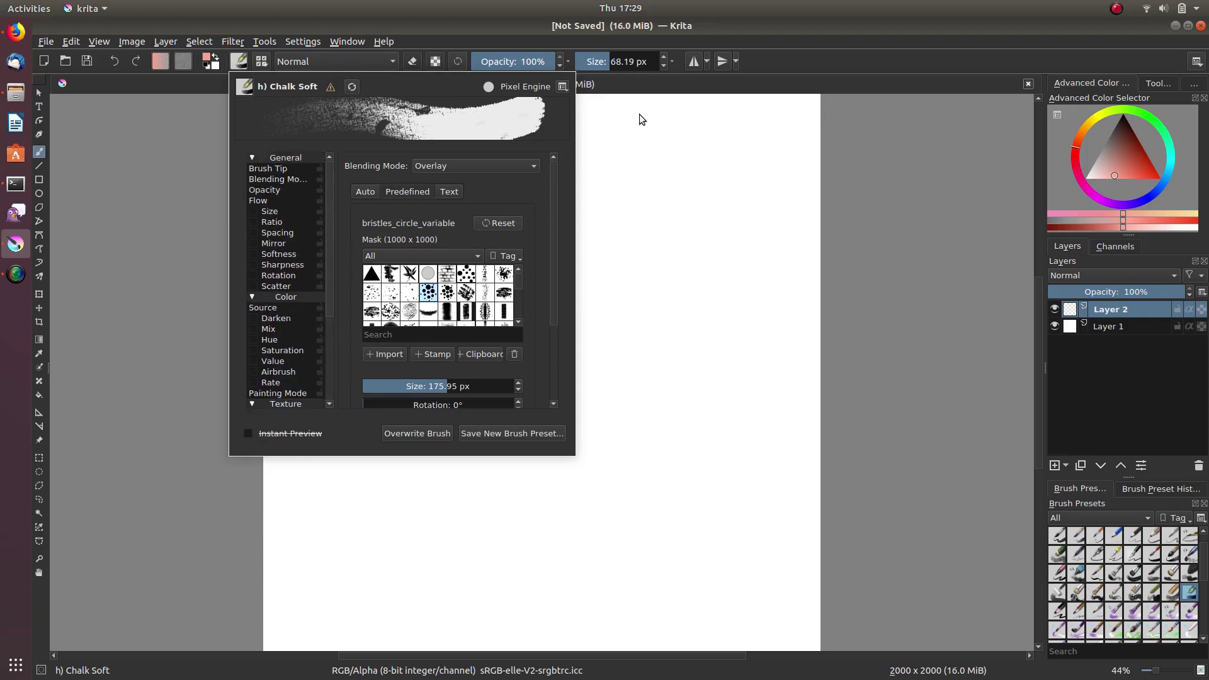
{"action": "left_click", "coordinate": [564, 86]}
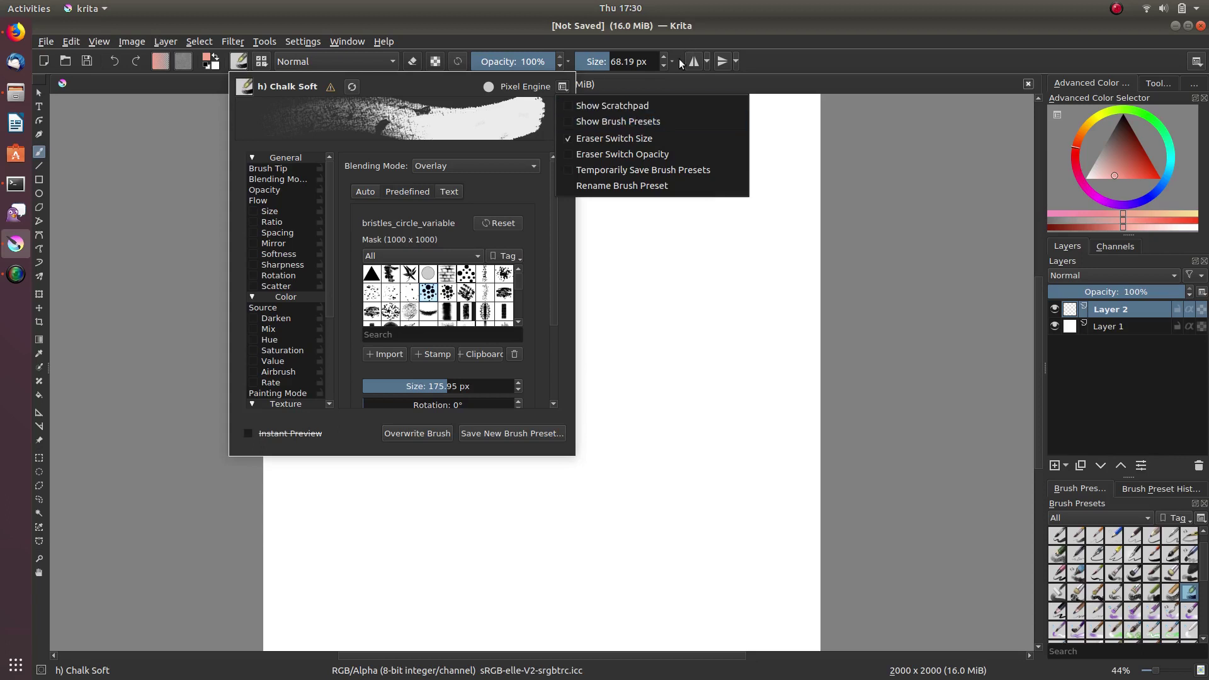
{"action": "left_click", "coordinate": [612, 106]}
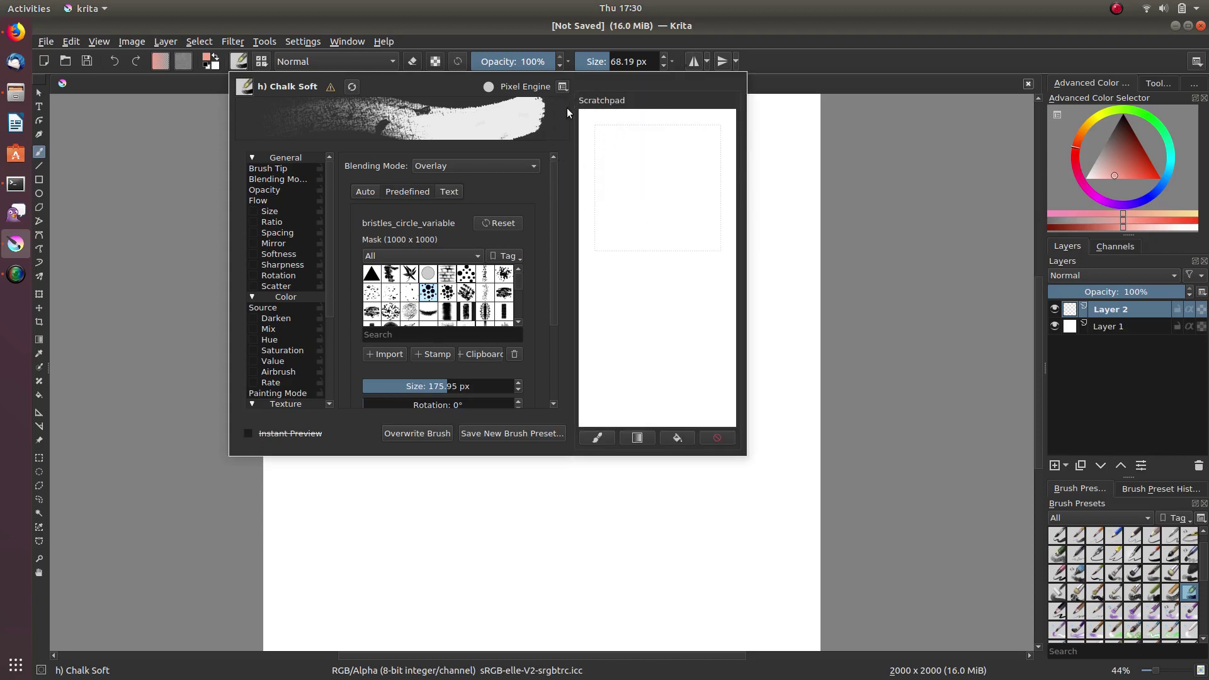
{"action": "left_click", "coordinate": [563, 86]}
{"action": "left_click", "coordinate": [605, 106]}
{"action": "left_click", "coordinate": [563, 86]}
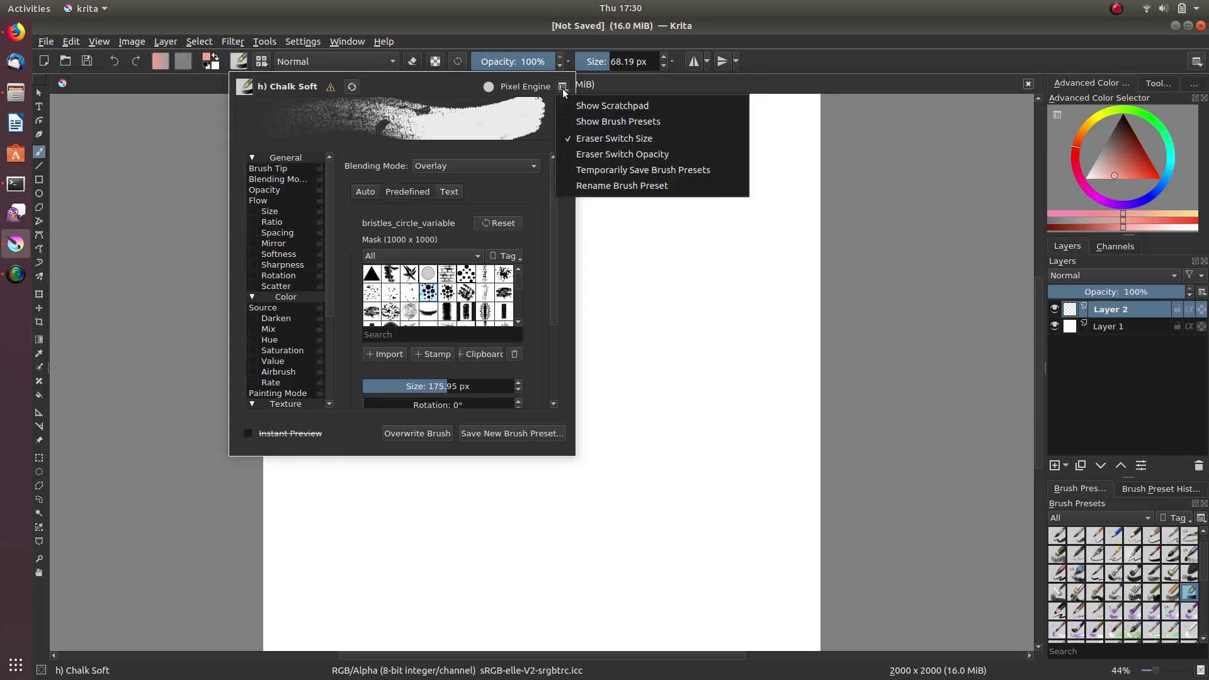
{"action": "left_click", "coordinate": [618, 121]}
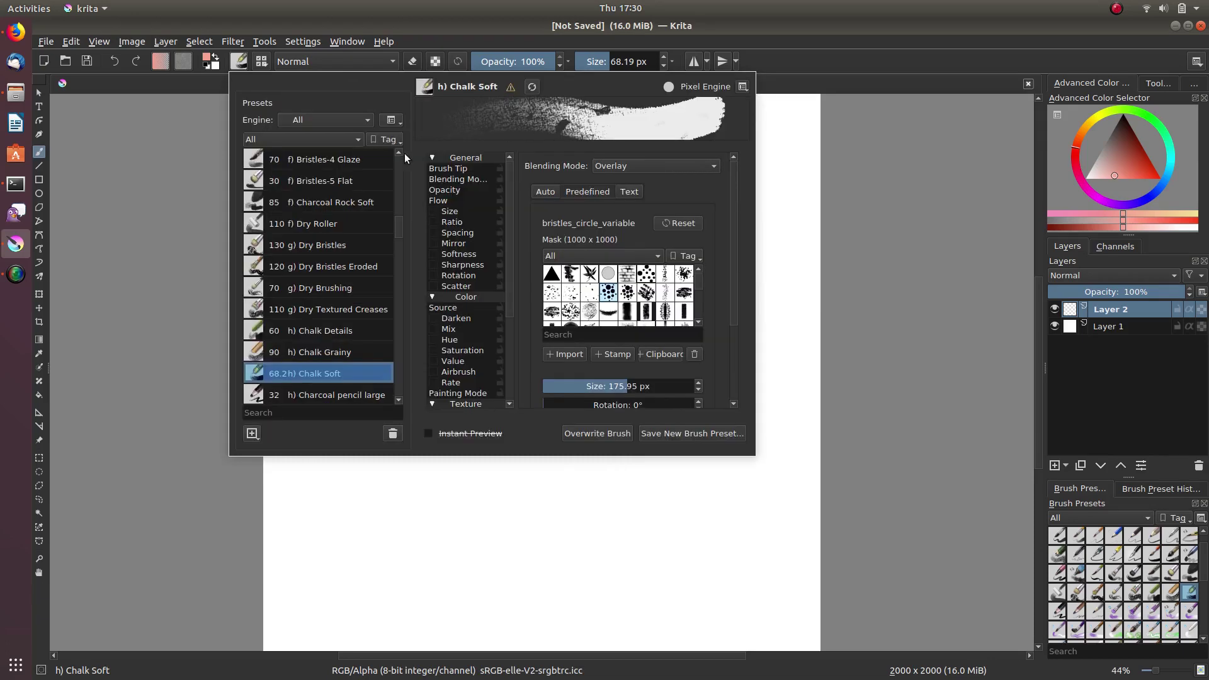
{"action": "left_click", "coordinate": [743, 87]}
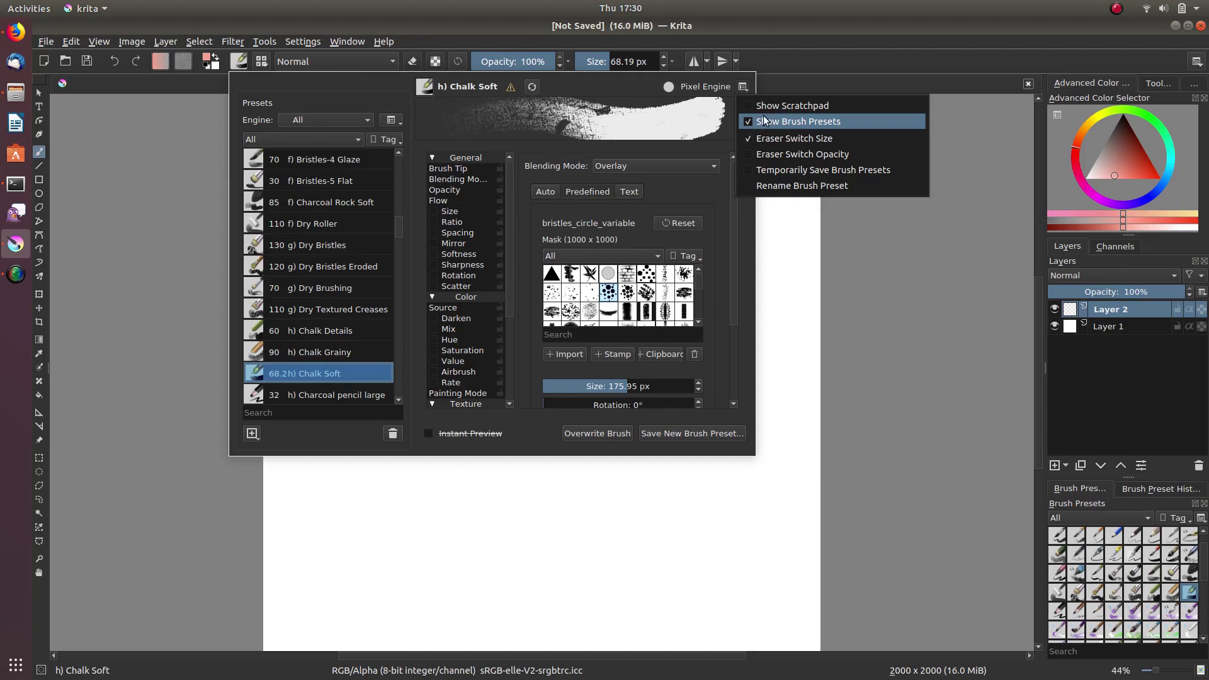
{"action": "left_click", "coordinate": [763, 122]}
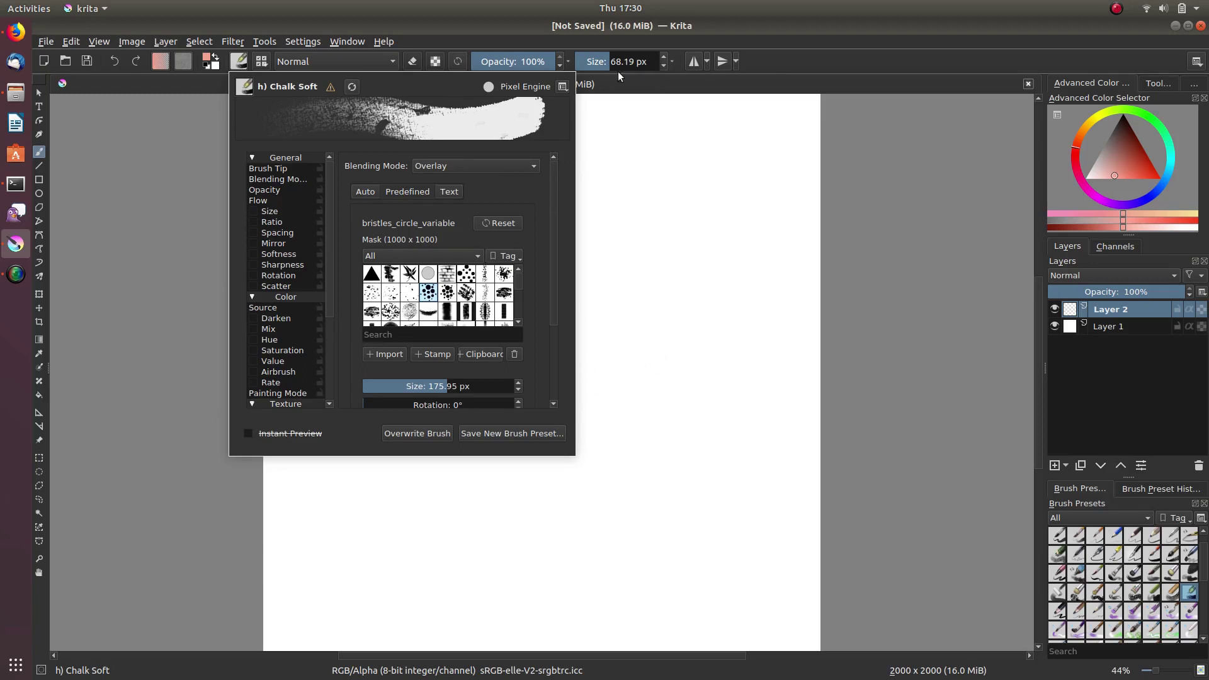
{"action": "left_click", "coordinate": [563, 87]}
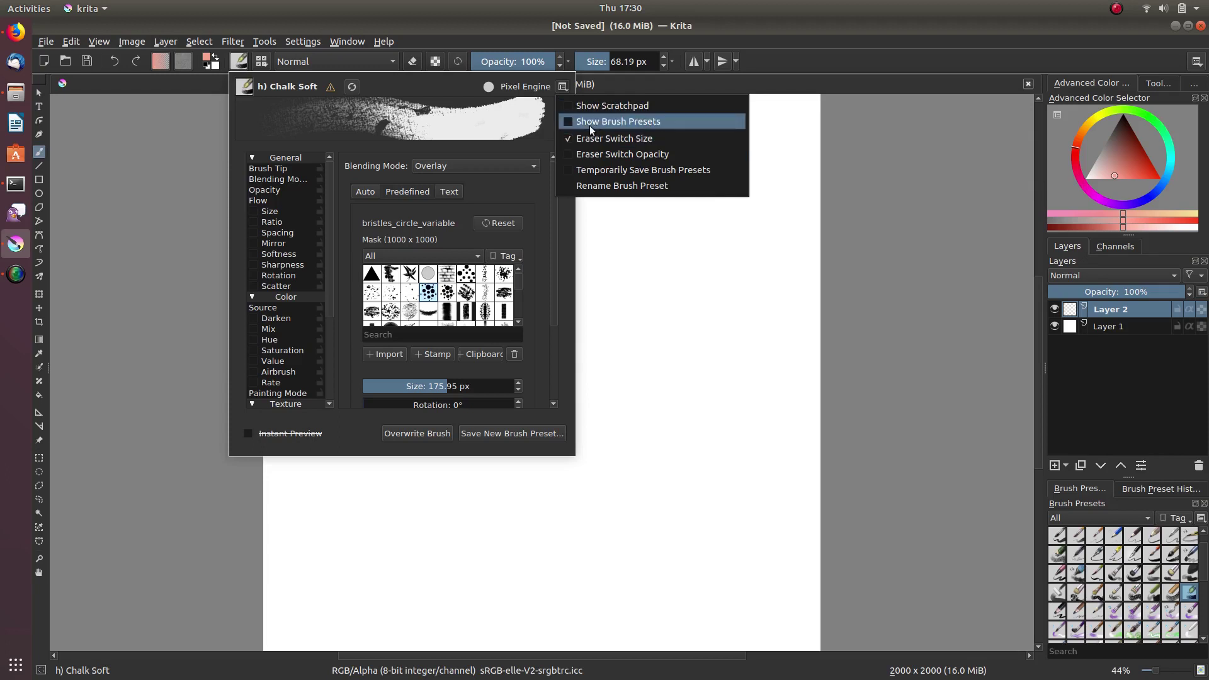
{"action": "left_click", "coordinate": [457, 37]}
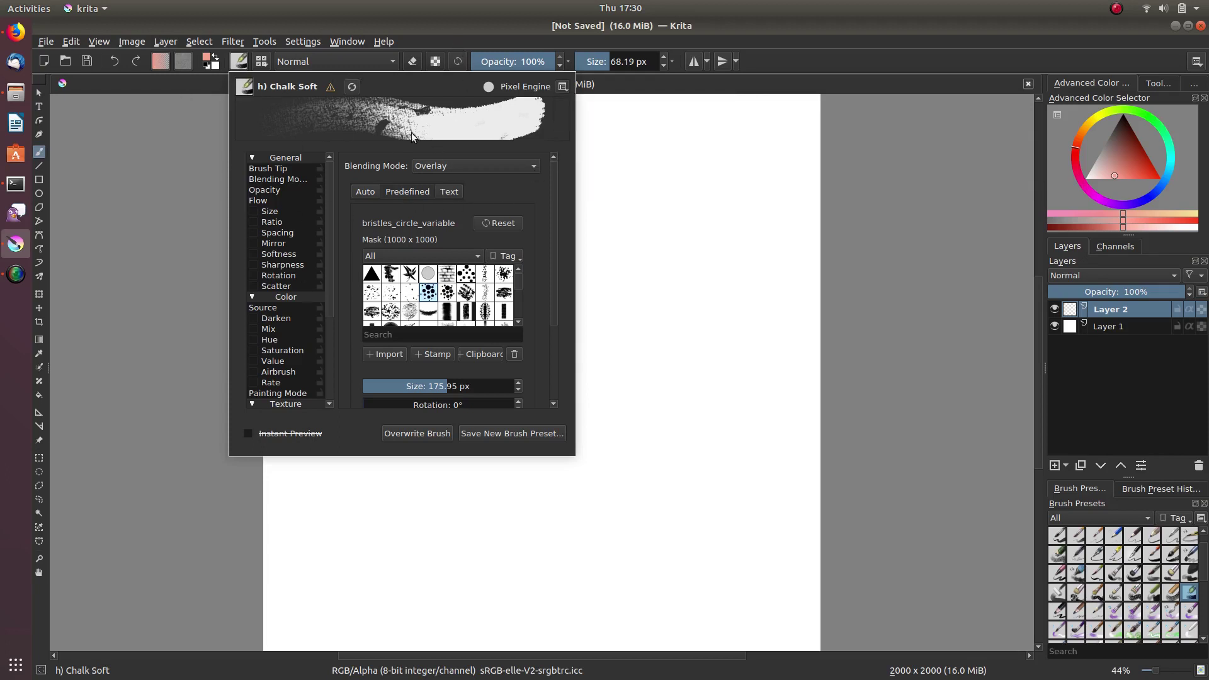
Paint two pink test strokes on the canvas, lowering the masked tip size between them
{"action": "left_click", "coordinate": [619, 194]}
{"action": "left_click_drag", "start_coordinate": [449, 200], "coordinate": [593, 223]}
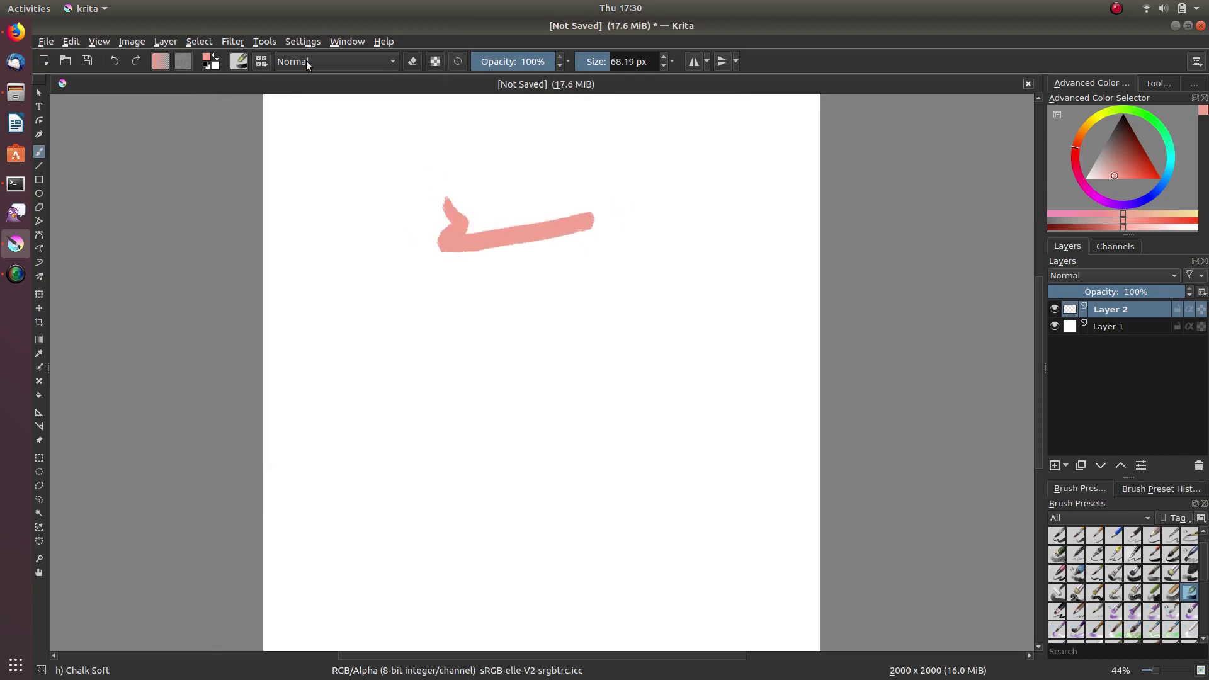
{"action": "left_click", "coordinate": [240, 61]}
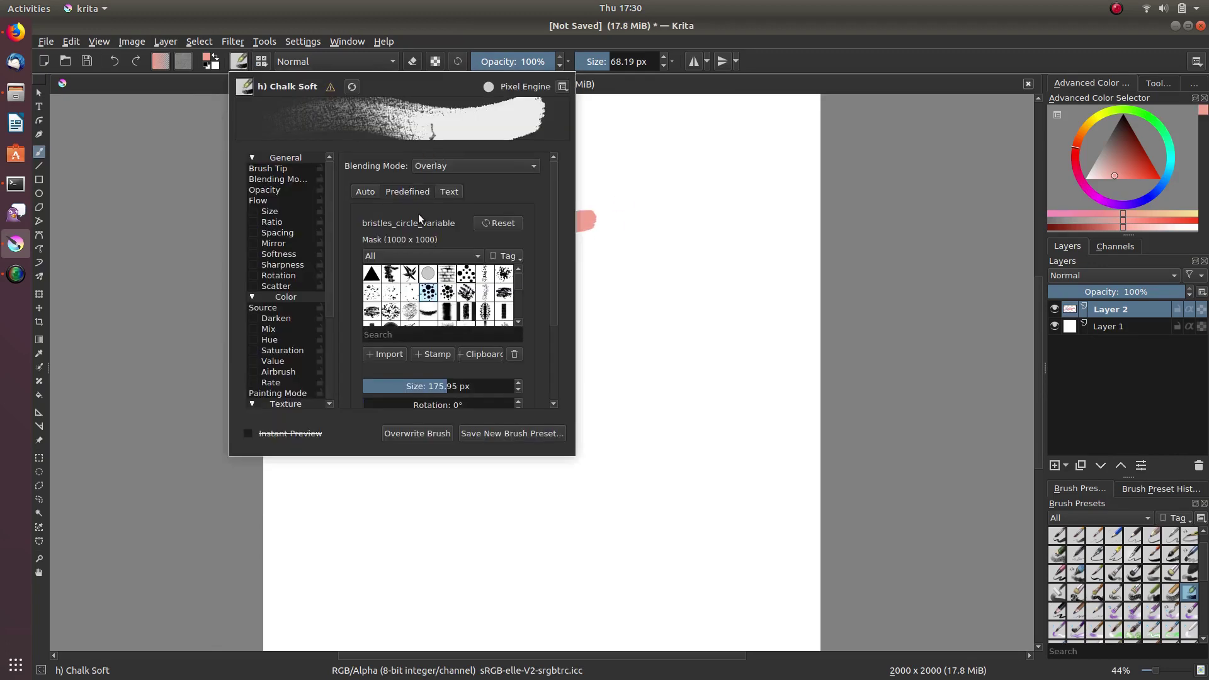
{"action": "left_click_drag", "start_coordinate": [449, 386], "coordinate": [436, 386]}
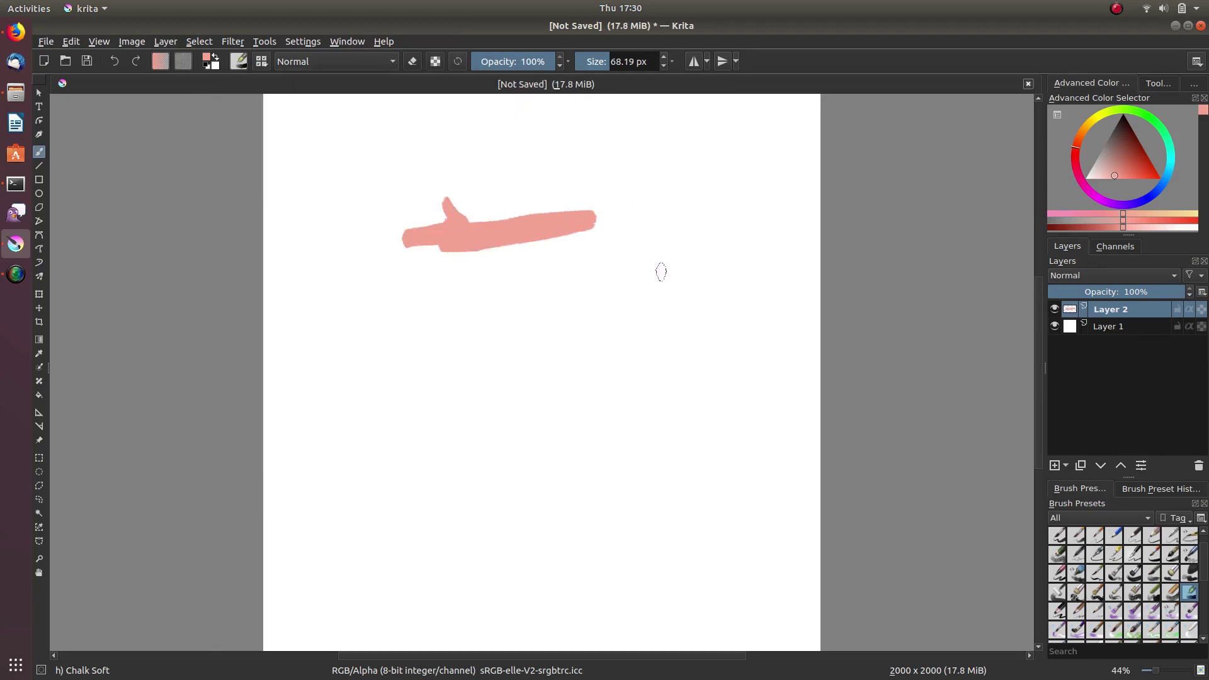
{"action": "left_click", "coordinate": [662, 236]}
{"action": "left_click_drag", "start_coordinate": [647, 260], "coordinate": [671, 260]}
Show the scratchpad, paint a test stroke on it, and raise the mask size to 153.61 px
{"action": "left_click", "coordinate": [239, 61]}
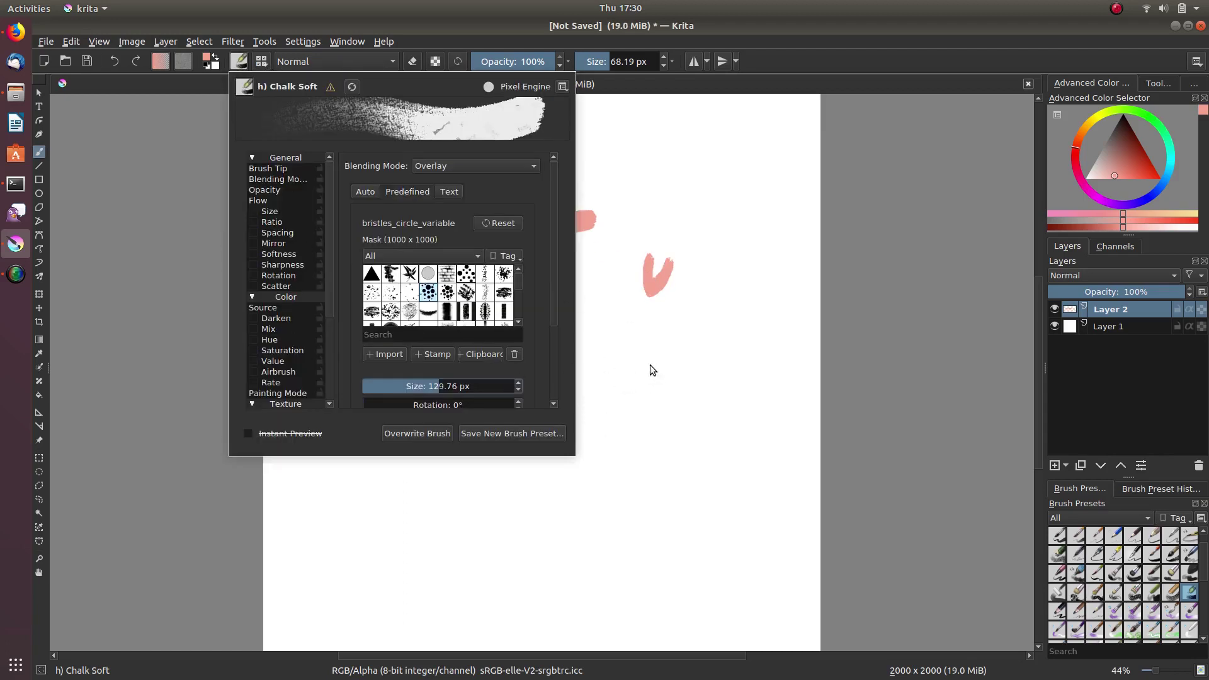
{"action": "left_click", "coordinate": [563, 86]}
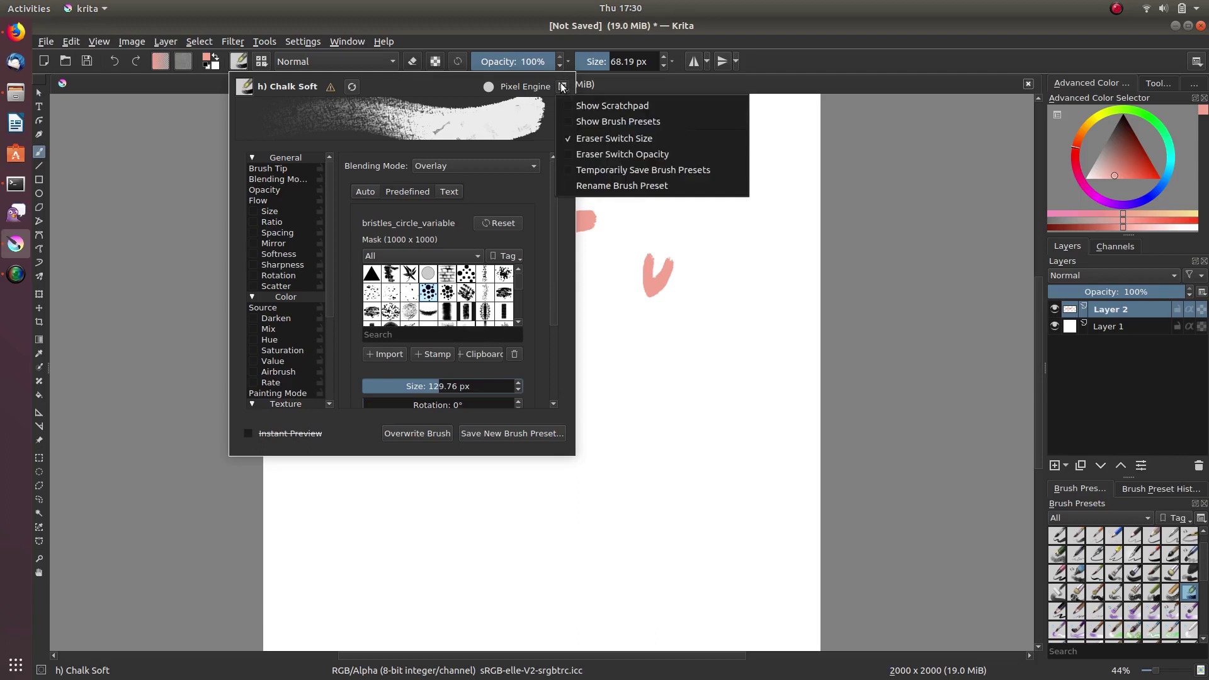
{"action": "left_click", "coordinate": [611, 105]}
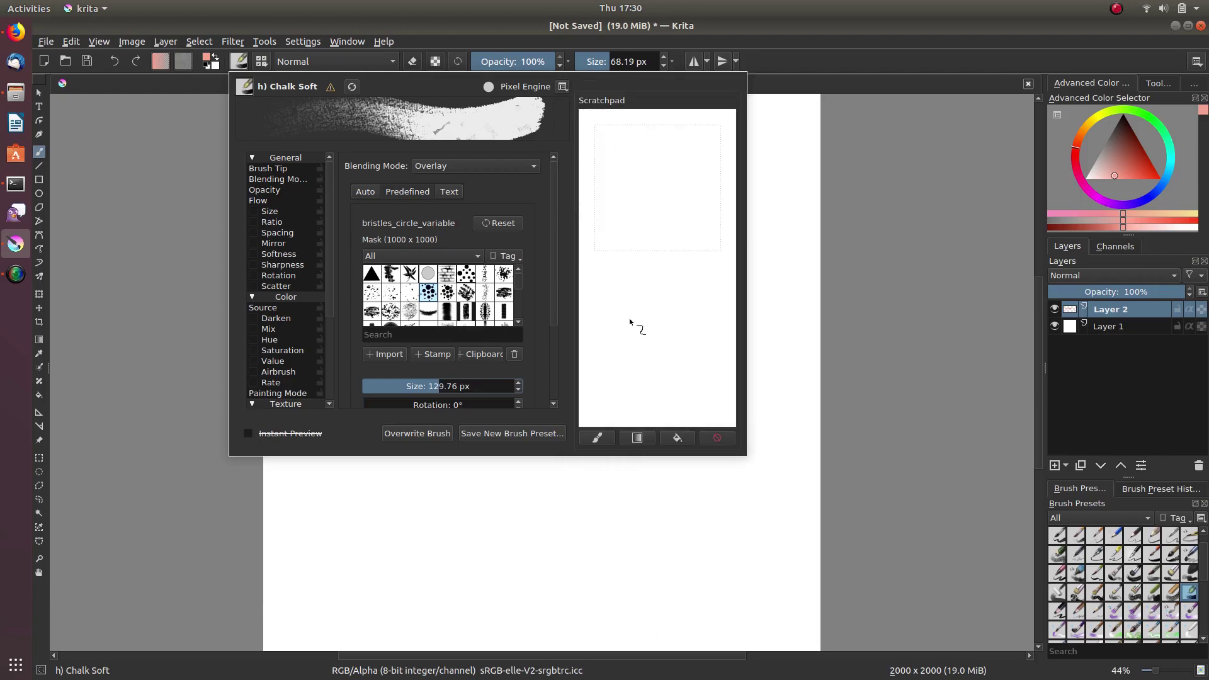
{"action": "mouse_move", "coordinate": [648, 279]}
{"action": "left_mouse_down"}
{"action": "mouse_move", "coordinate": [595, 313]}
{"action": "mouse_move", "coordinate": [631, 334]}
{"action": "left_mouse_up"}
{"action": "left_click", "coordinate": [440, 385]}
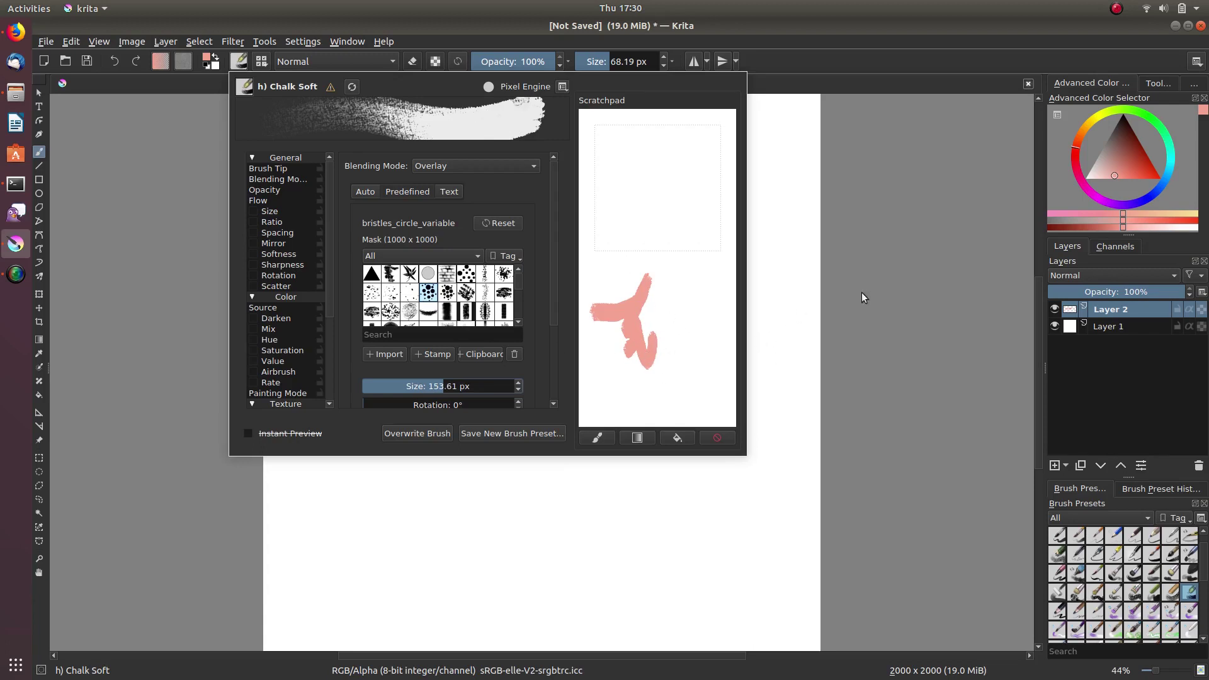
Hide the scratchpad and dismiss the editor's options menu unchanged
{"action": "left_click", "coordinate": [563, 86]}
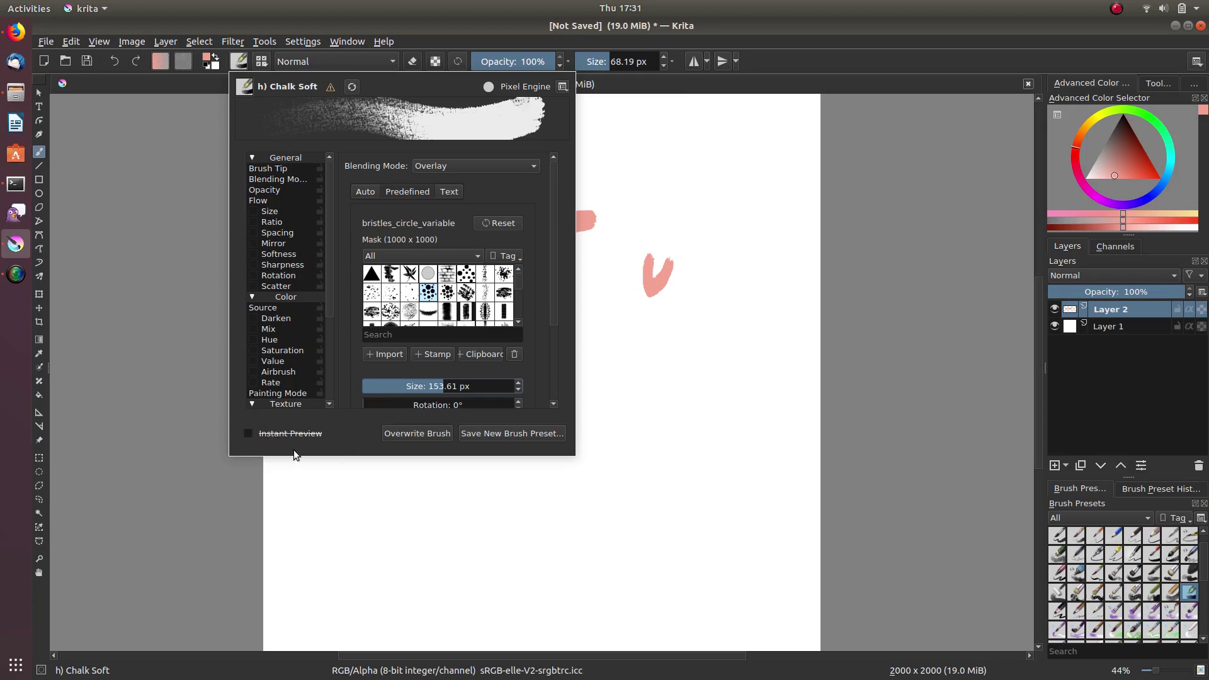
{"action": "left_click", "coordinate": [564, 86]}
{"action": "left_click", "coordinate": [347, 434]}
Turn on Instant Preview with its enable threshold near 30 px, then show the presets list
{"action": "left_click", "coordinate": [251, 434]}
{"action": "left_click", "coordinate": [292, 433]}
{"action": "mouse_move", "coordinate": [286, 443]}
{"action": "left_mouse_down"}
{"action": "mouse_move", "coordinate": [357, 446]}
{"action": "mouse_move", "coordinate": [347, 451]}
{"action": "left_mouse_up"}
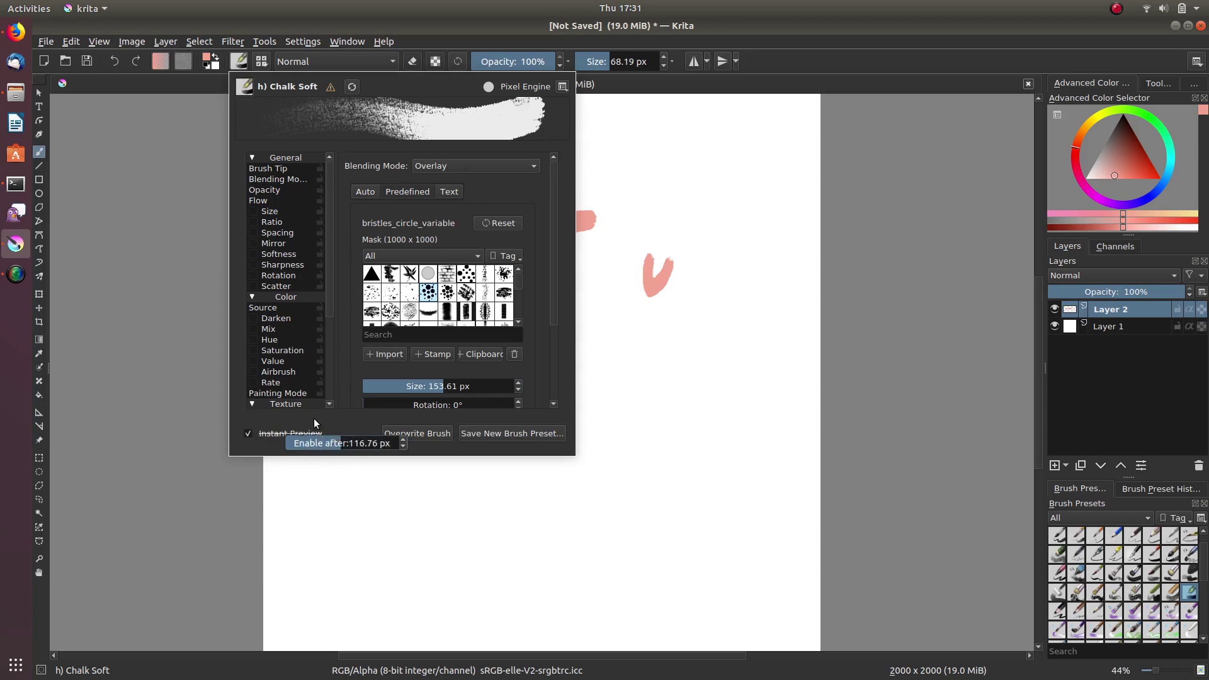
{"action": "left_click_drag", "start_coordinate": [336, 444], "coordinate": [320, 445]}
{"action": "left_click", "coordinate": [265, 434]}
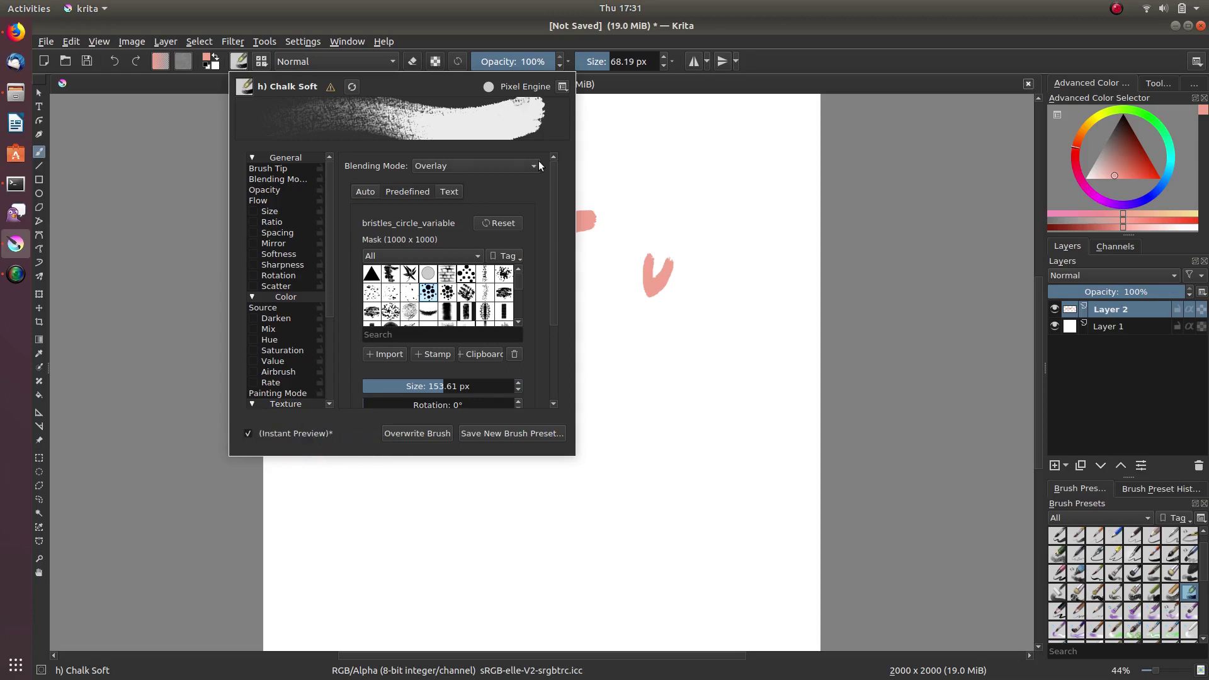
{"action": "left_click", "coordinate": [563, 88]}
Load the f) Bristles-5 Flat preset after briefly trying g) Dry Bristles Eroded
{"action": "left_click", "coordinate": [595, 98]}
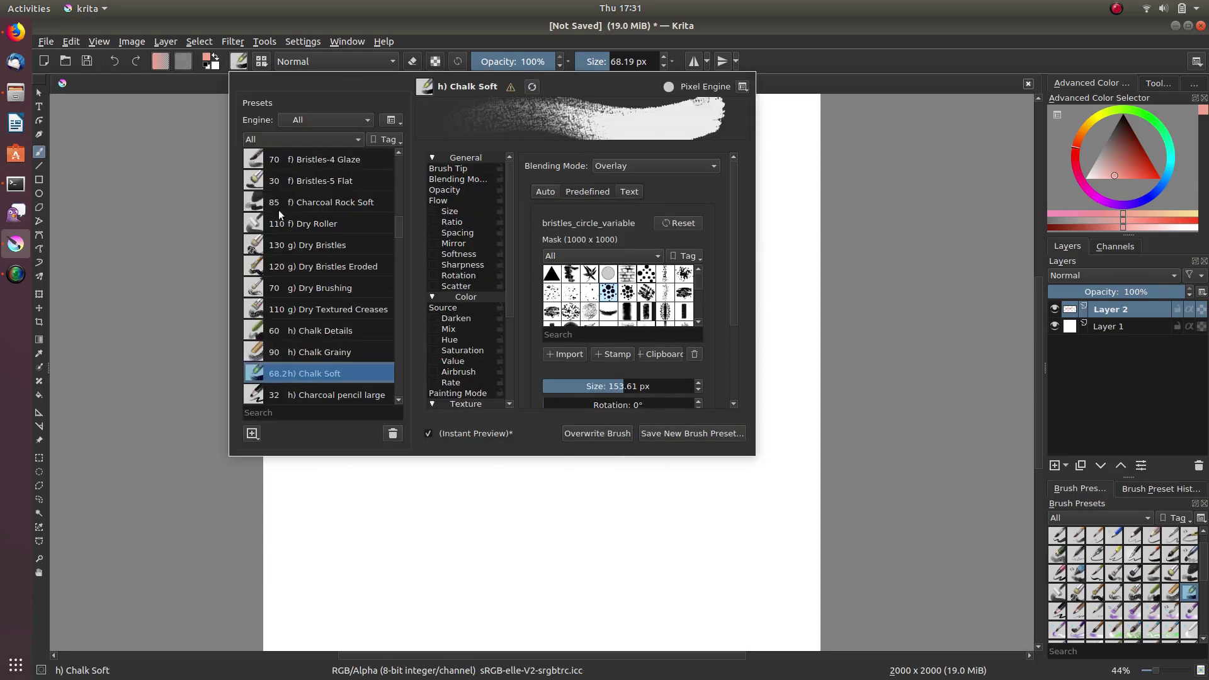
{"action": "left_click", "coordinate": [313, 245]}
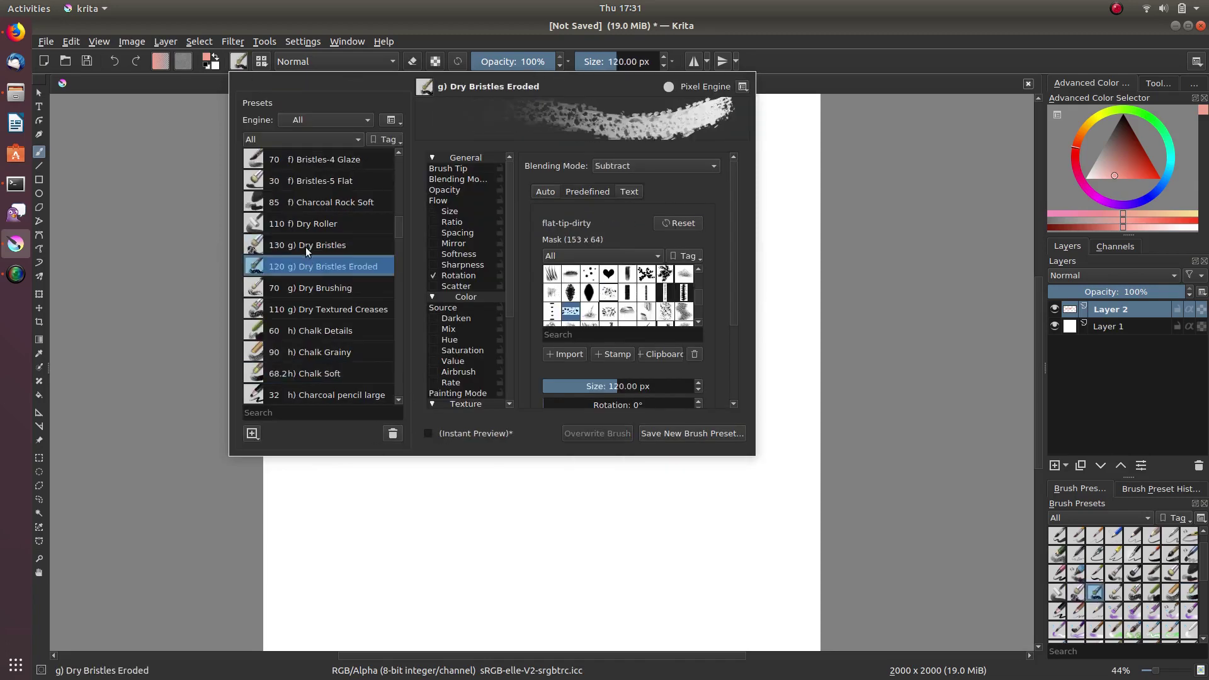
{"action": "left_click", "coordinate": [288, 180]}
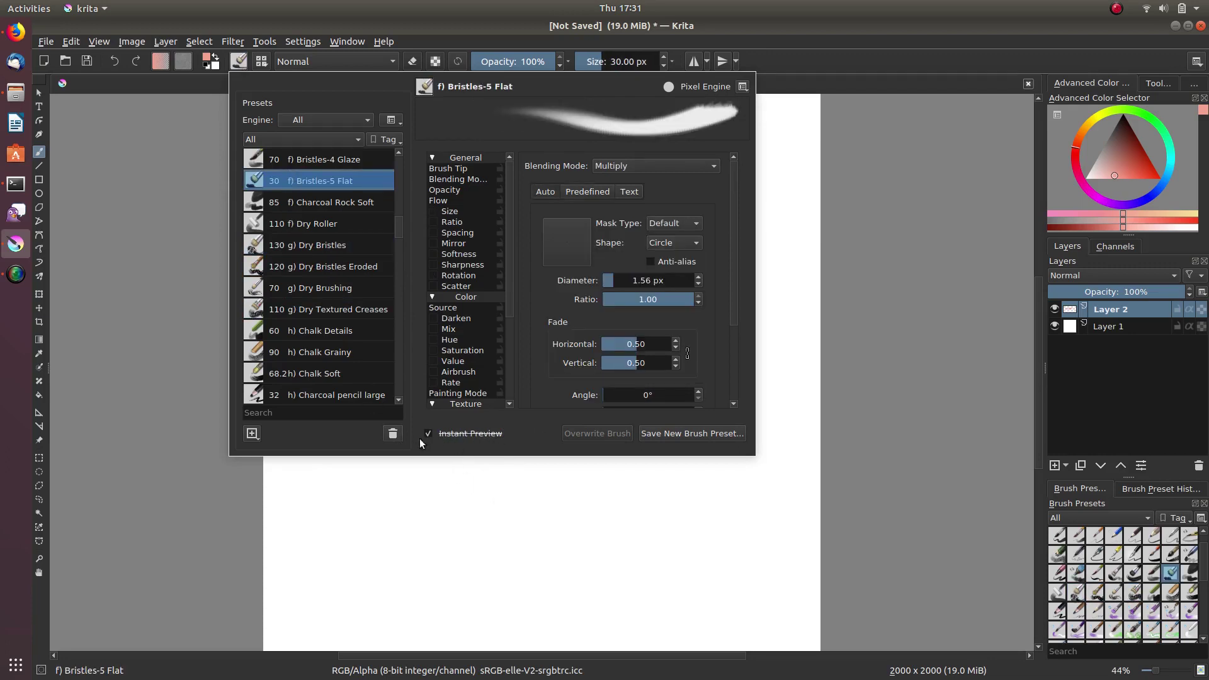
{"action": "scroll", "coordinate": [510, 284], "scroll_direction": "down", "scroll_amount": 3}
{"action": "scroll", "coordinate": [521, 356], "scroll_direction": "up", "scroll_amount": 3}
{"action": "left_click", "coordinate": [742, 86]}
Hide the presets list and look over the Brush Tip and Flow pages
{"action": "left_click", "coordinate": [794, 163]}
{"action": "scroll", "coordinate": [554, 236], "scroll_direction": "down", "scroll_amount": 3}
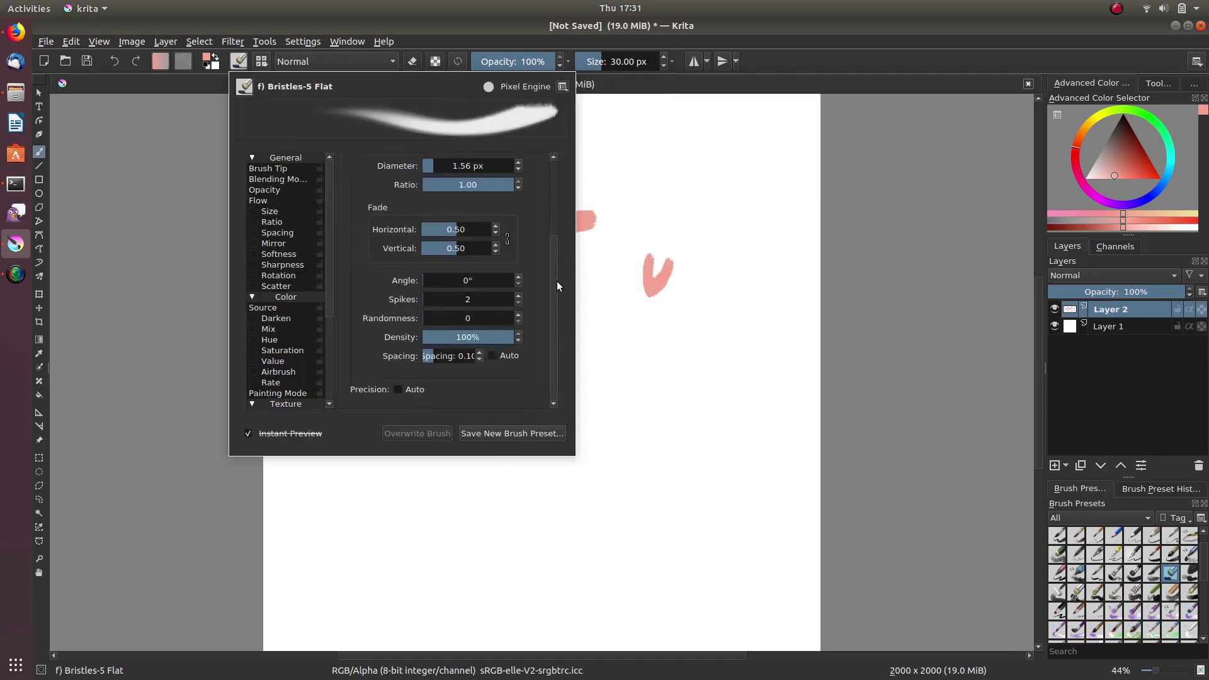
{"action": "scroll", "coordinate": [562, 190], "scroll_direction": "up", "scroll_amount": 3}
{"action": "scroll", "coordinate": [567, 283], "scroll_direction": "down", "scroll_amount": 3}
{"action": "scroll", "coordinate": [581, 237], "scroll_direction": "up", "scroll_amount": 3}
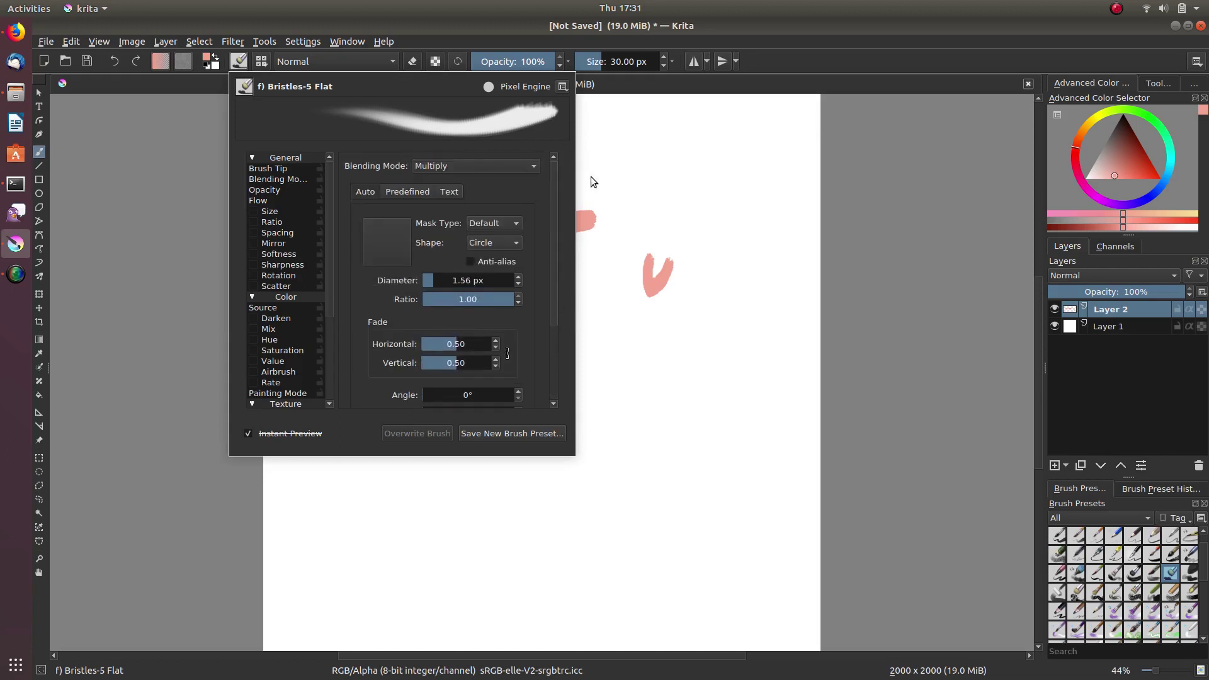
{"action": "left_click", "coordinate": [269, 171]}
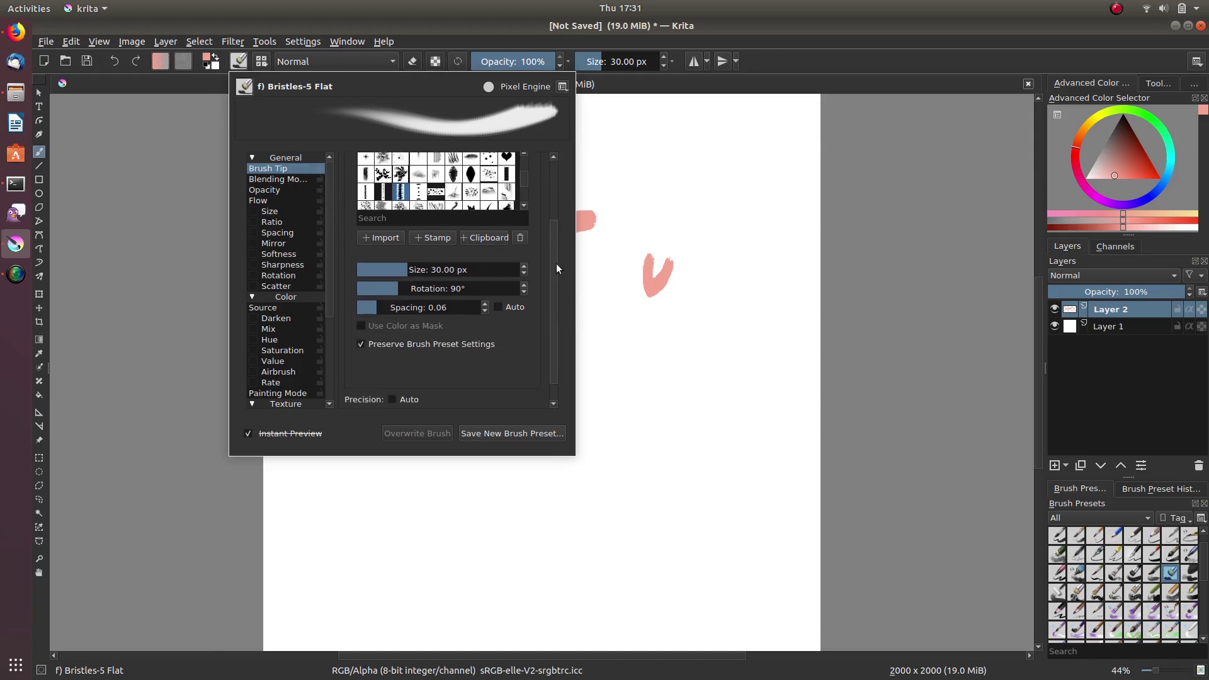
{"action": "left_click_drag", "start_coordinate": [556, 264], "coordinate": [544, 194]}
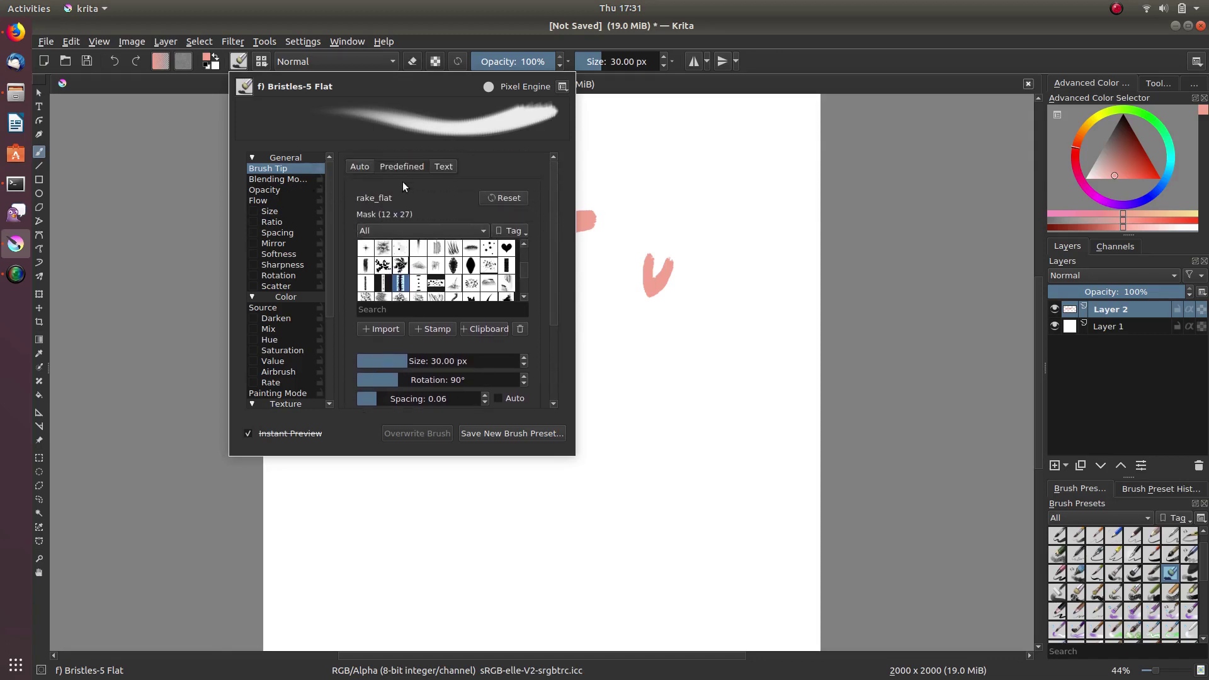
{"action": "mouse_move", "coordinate": [553, 227]}
{"action": "left_mouse_down"}
{"action": "mouse_move", "coordinate": [561, 291]}
{"action": "mouse_move", "coordinate": [562, 224]}
{"action": "left_mouse_up"}
{"action": "scroll", "coordinate": [558, 220], "scroll_direction": "down", "scroll_amount": 3}
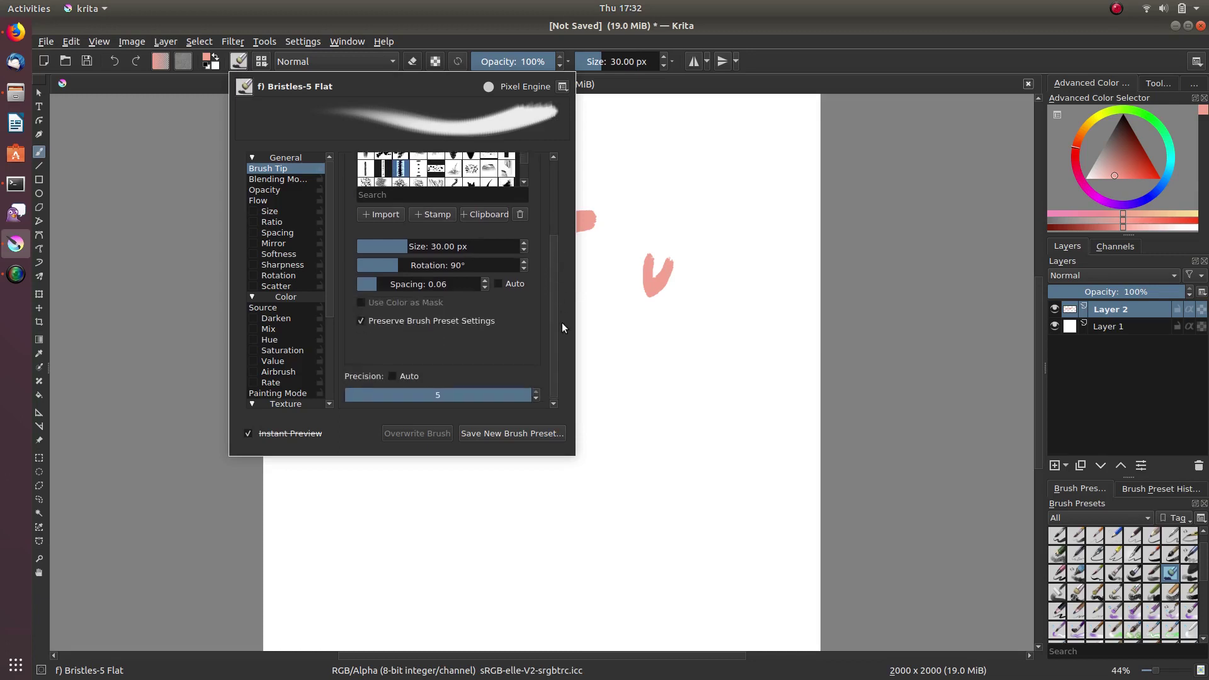
{"action": "scroll", "coordinate": [424, 219], "scroll_direction": "up", "scroll_amount": 3}
{"action": "left_click", "coordinate": [258, 200]}
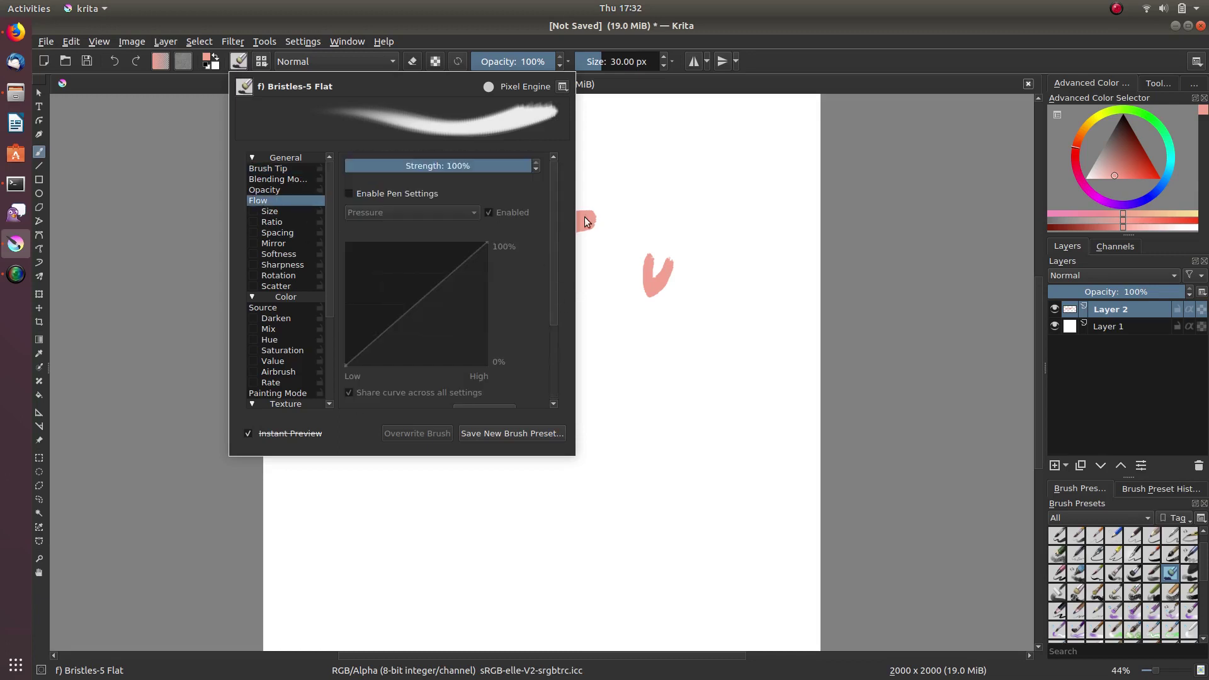
Enable Texture > Pattern on the Bristles-5 Flat brush
{"action": "left_click", "coordinate": [278, 179]}
{"action": "left_click", "coordinate": [273, 243]}
{"action": "left_click", "coordinate": [282, 265]}
{"action": "scroll", "coordinate": [275, 297], "scroll_direction": "down", "scroll_amount": 3}
{"action": "left_click", "coordinate": [268, 287]}
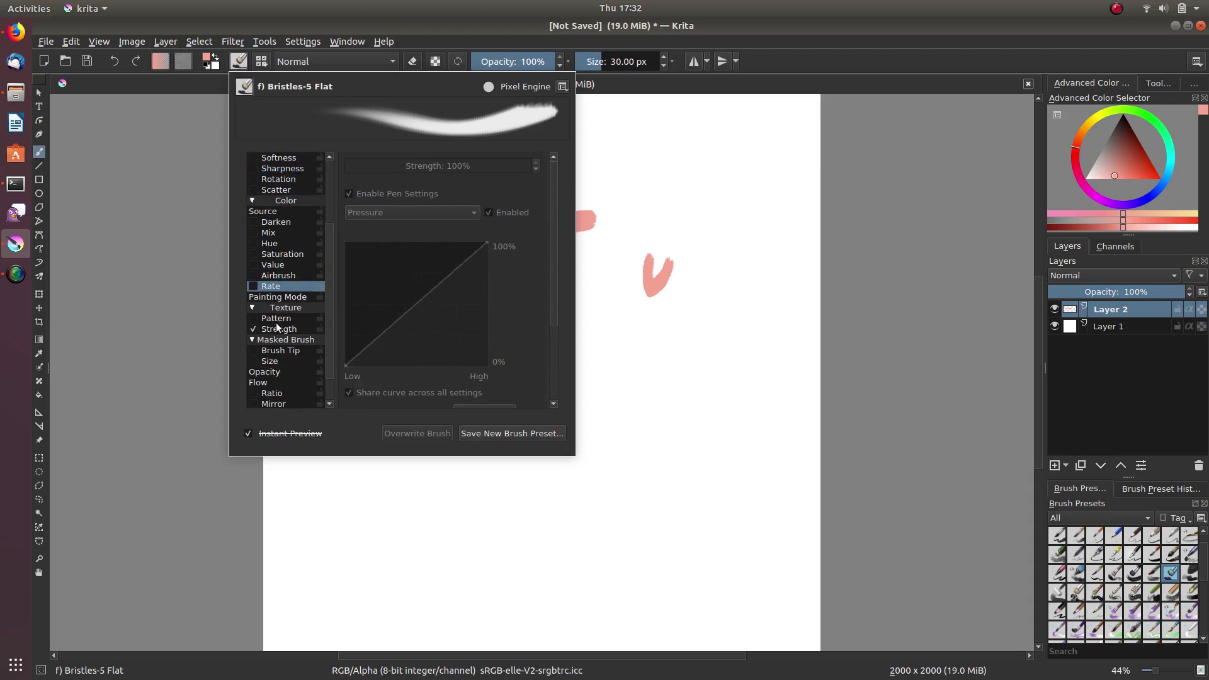
{"action": "left_click", "coordinate": [276, 318]}
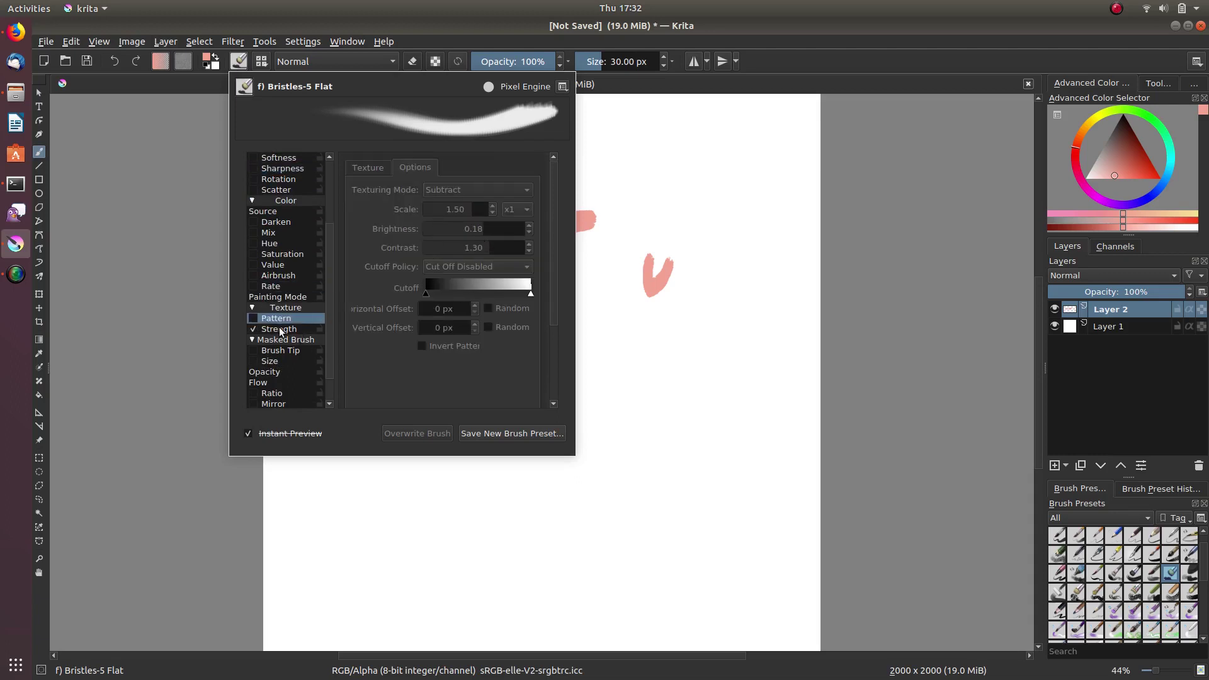
{"action": "left_click", "coordinate": [252, 318]}
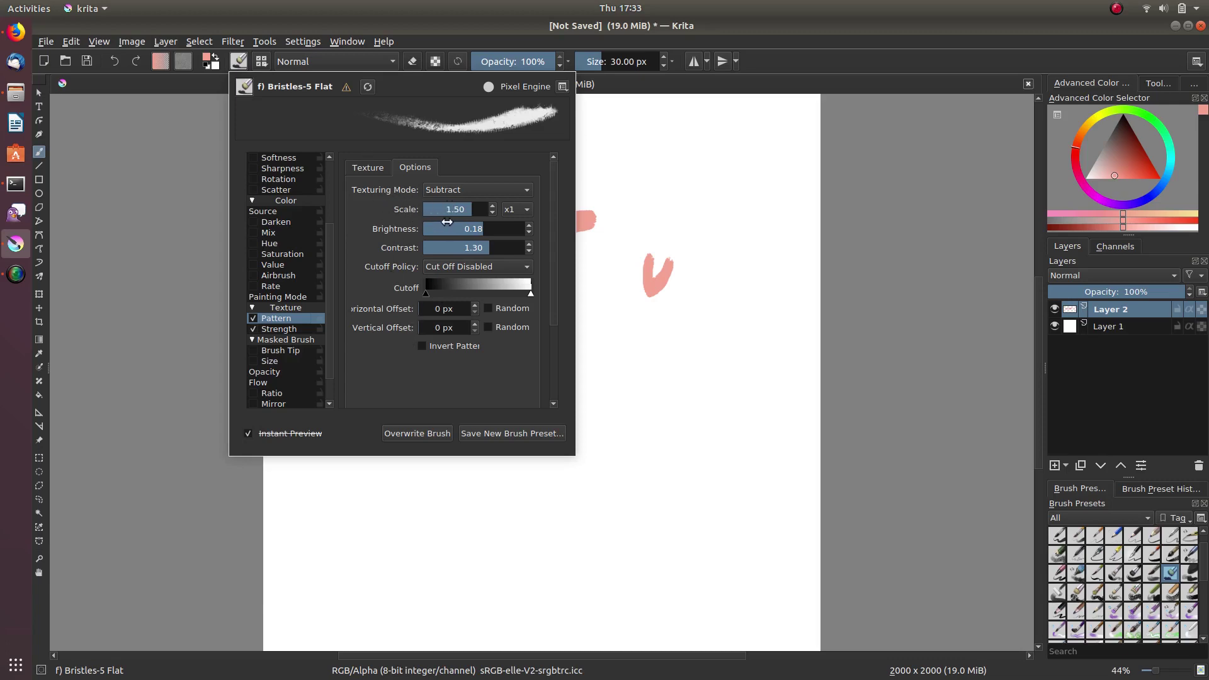
{"action": "scroll", "coordinate": [306, 174], "scroll_direction": "up", "scroll_amount": 3}
Set the brush tip size to about 52 px, then switch to a 5 px Auto tip
{"action": "left_click", "coordinate": [290, 174]}
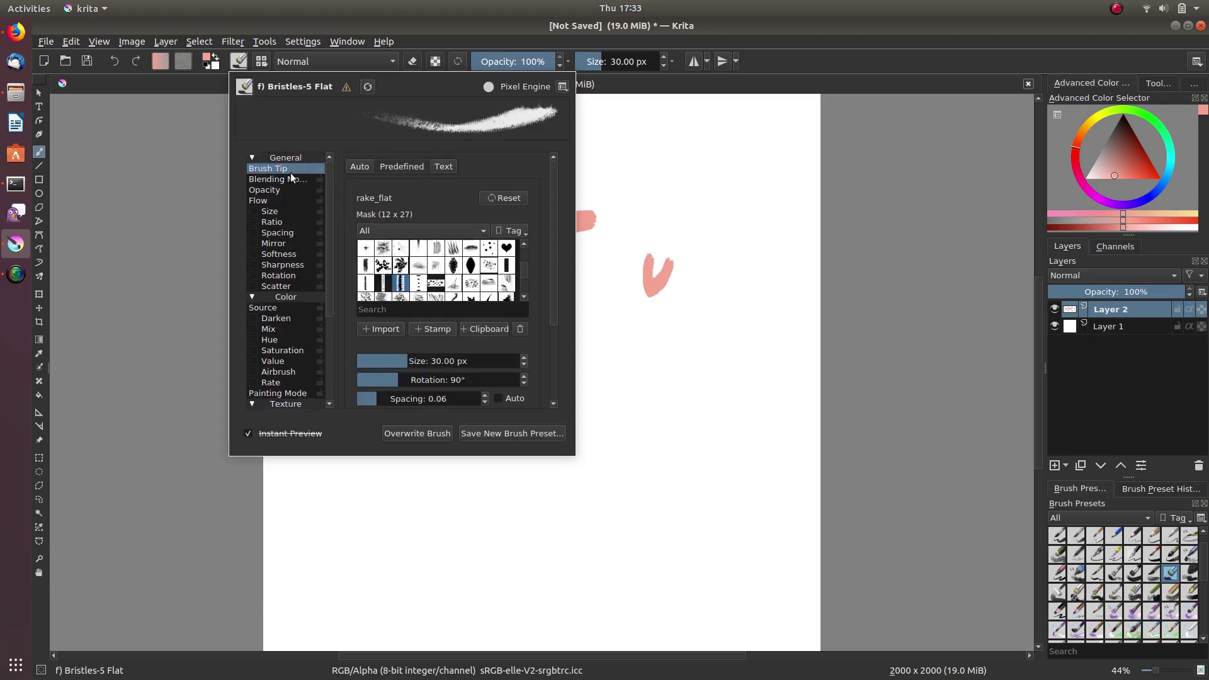
{"action": "scroll", "coordinate": [525, 283], "scroll_direction": "down", "scroll_amount": 1}
{"action": "left_click_drag", "start_coordinate": [399, 325], "coordinate": [409, 324]}
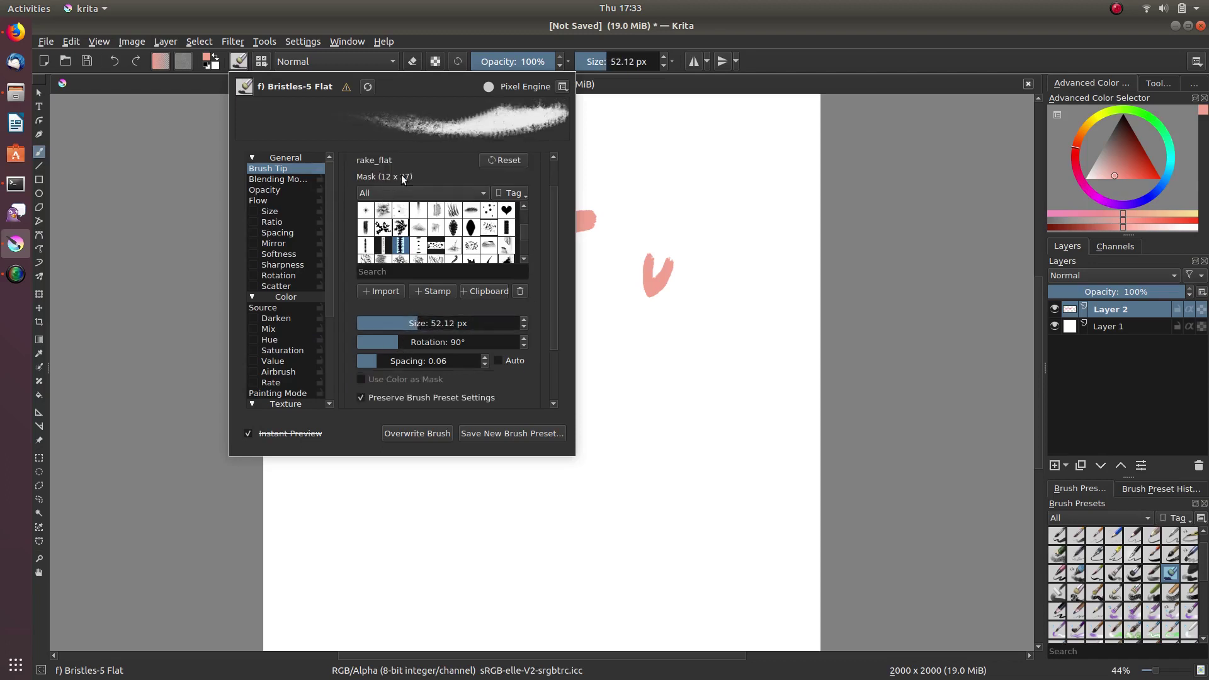
{"action": "scroll", "coordinate": [556, 223], "scroll_direction": "up", "scroll_amount": 1}
{"action": "left_click", "coordinate": [363, 167]}
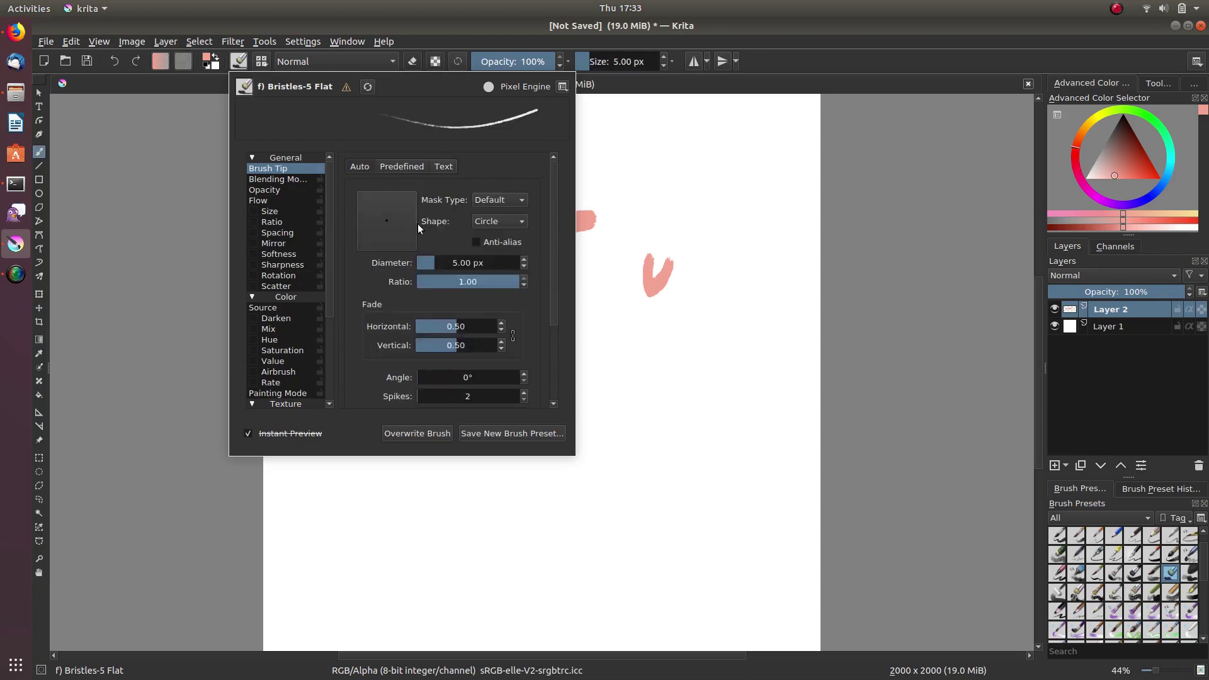
Enable pressure-controlled Saturation at 100% strength after viewing the Softness page
{"action": "left_click", "coordinate": [279, 253]}
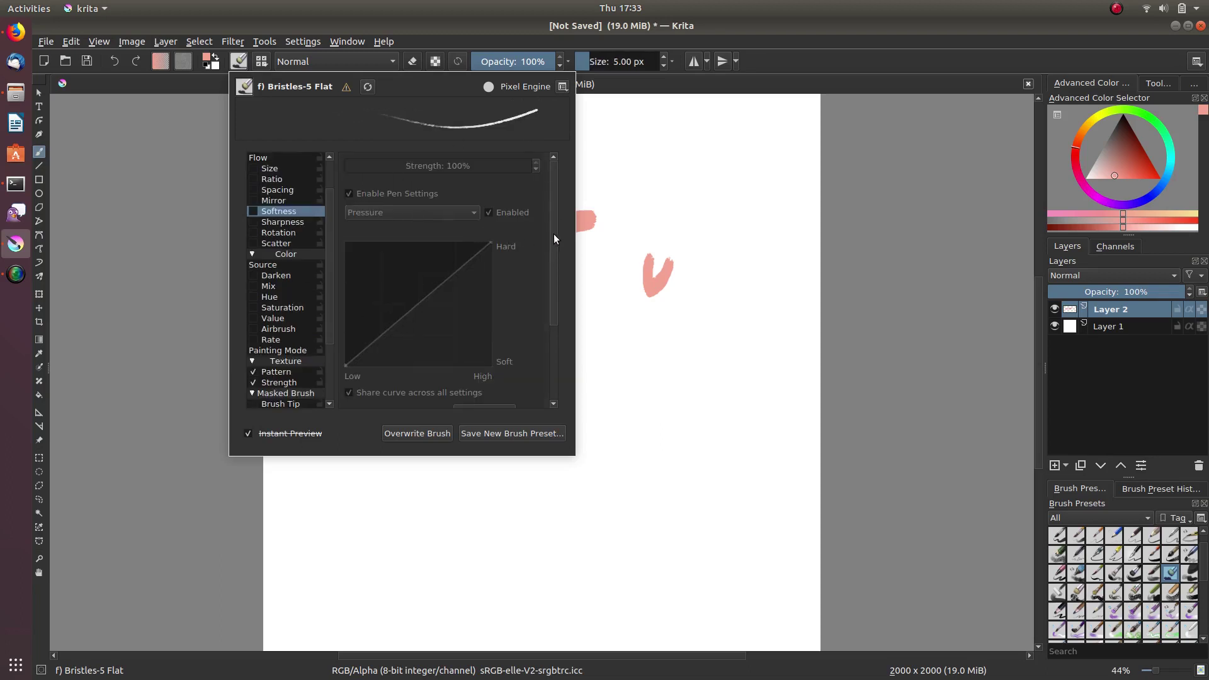
{"action": "scroll", "coordinate": [554, 265], "scroll_direction": "down", "scroll_amount": 1}
{"action": "scroll", "coordinate": [555, 265], "scroll_direction": "up", "scroll_amount": 1}
{"action": "left_click", "coordinate": [281, 307]}
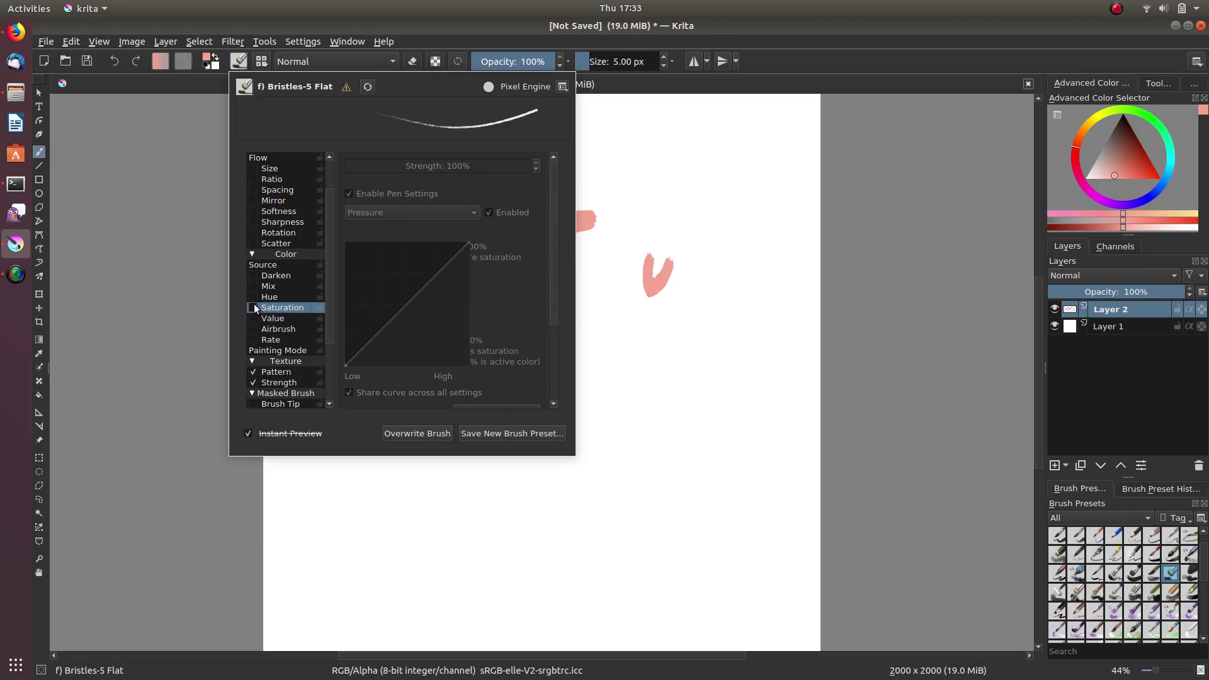
{"action": "left_click", "coordinate": [254, 307]}
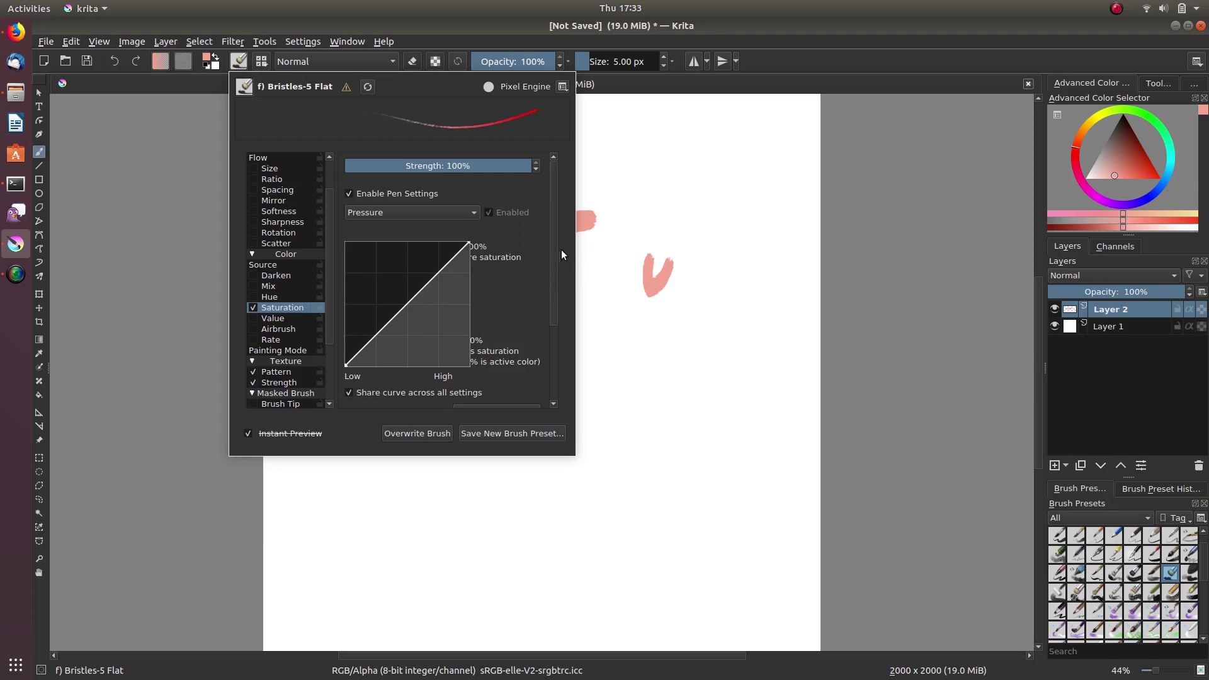
{"action": "left_click_drag", "start_coordinate": [557, 250], "coordinate": [570, 245]}
{"action": "scroll", "coordinate": [557, 247], "scroll_direction": "down", "scroll_amount": 3}
{"action": "scroll", "coordinate": [558, 283], "scroll_direction": "up", "scroll_amount": 3}
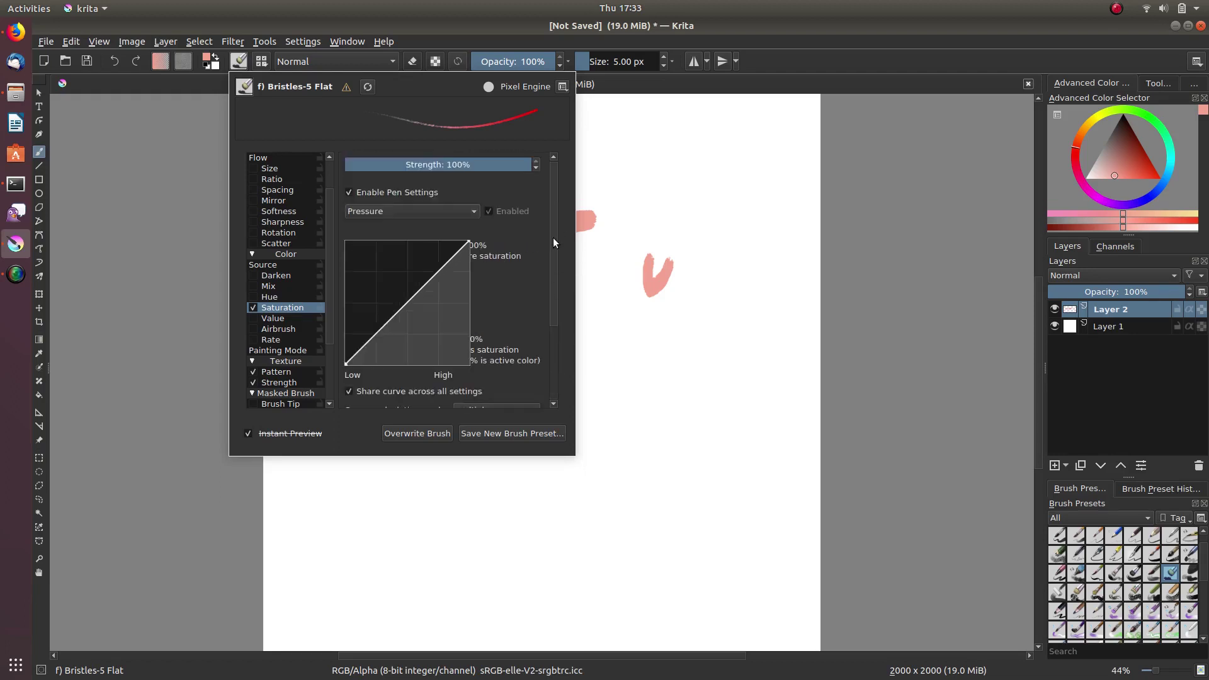
{"action": "scroll", "coordinate": [552, 237], "scroll_direction": "down", "scroll_amount": 3}
{"action": "scroll", "coordinate": [556, 168], "scroll_direction": "up", "scroll_amount": 3}
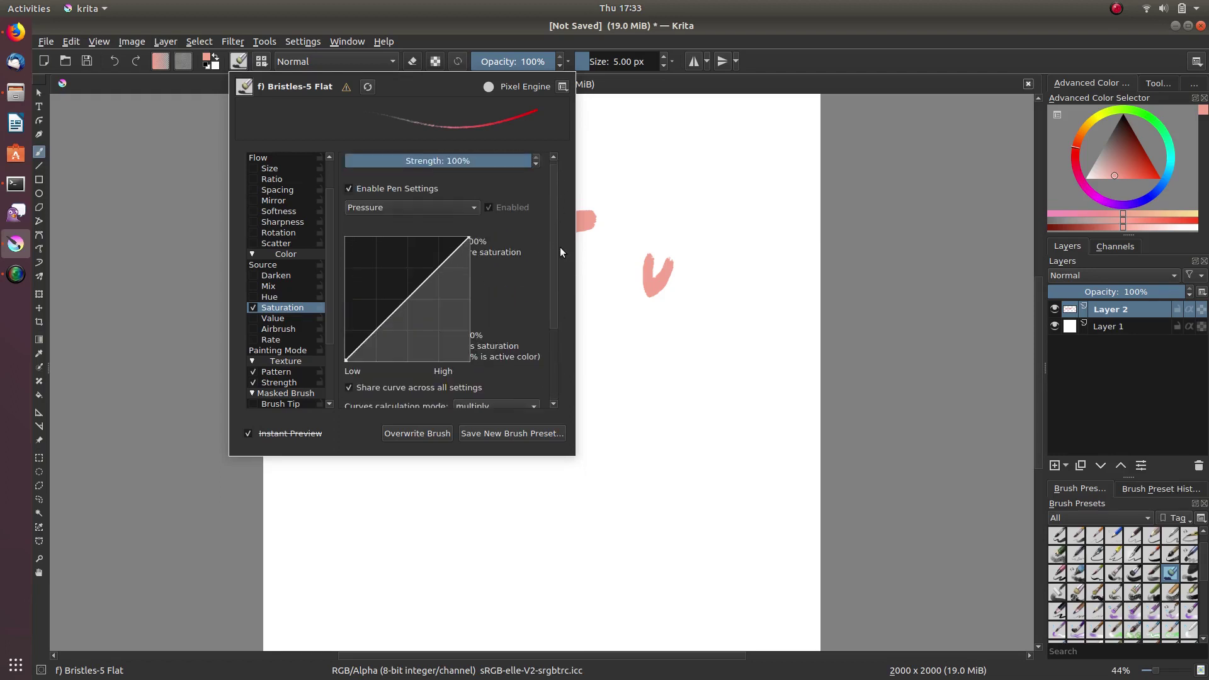
{"action": "scroll", "coordinate": [560, 246], "scroll_direction": "up", "scroll_amount": 1}
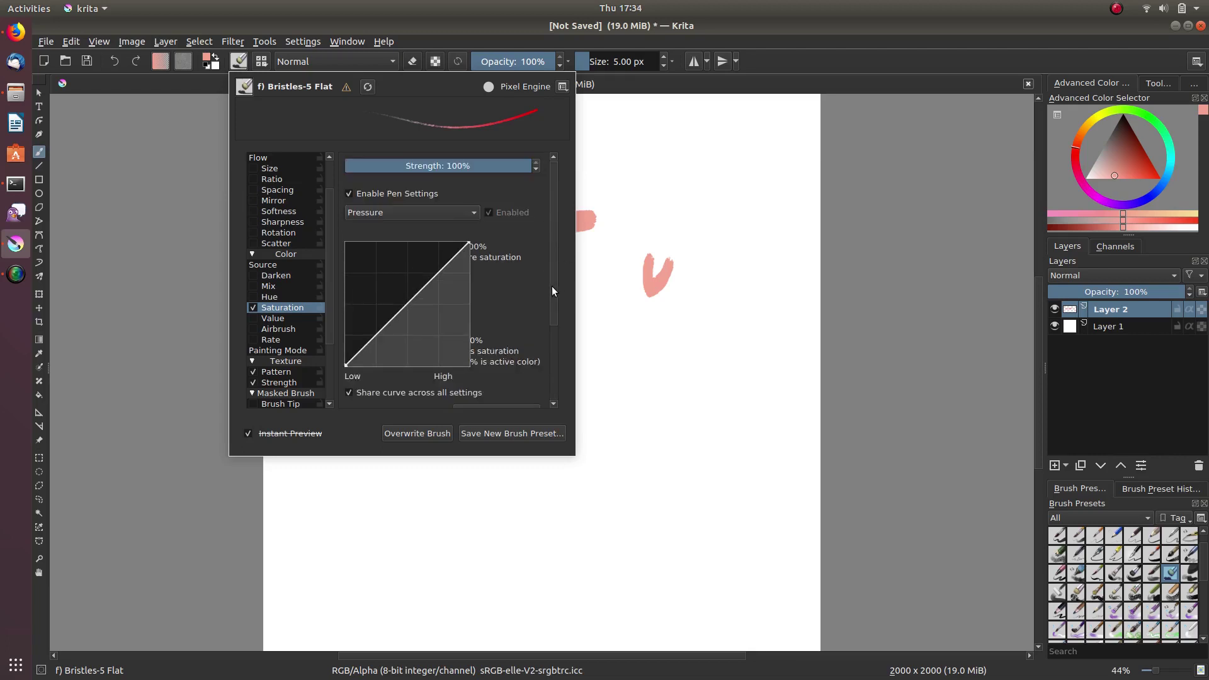
{"action": "scroll", "coordinate": [553, 288], "scroll_direction": "down", "scroll_amount": 3}
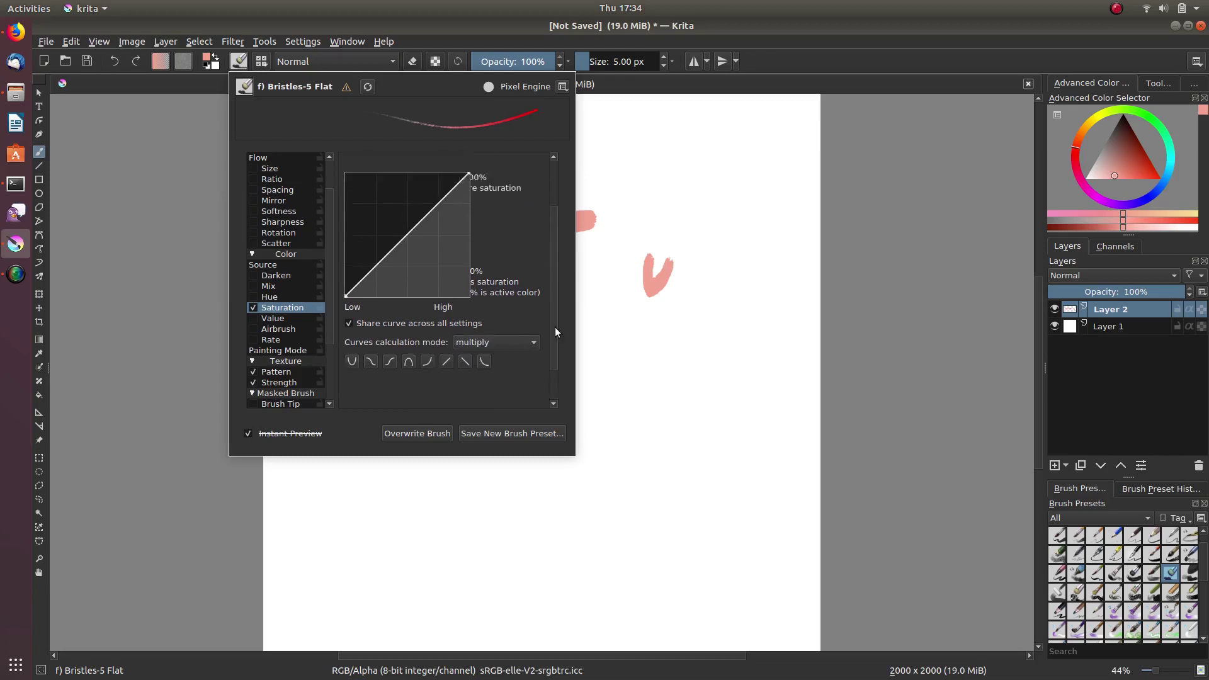
{"action": "scroll", "coordinate": [555, 327], "scroll_direction": "up", "scroll_amount": 3}
{"action": "scroll", "coordinate": [559, 268], "scroll_direction": "down", "scroll_amount": 3}
{"action": "scroll", "coordinate": [554, 335], "scroll_direction": "up", "scroll_amount": 3}
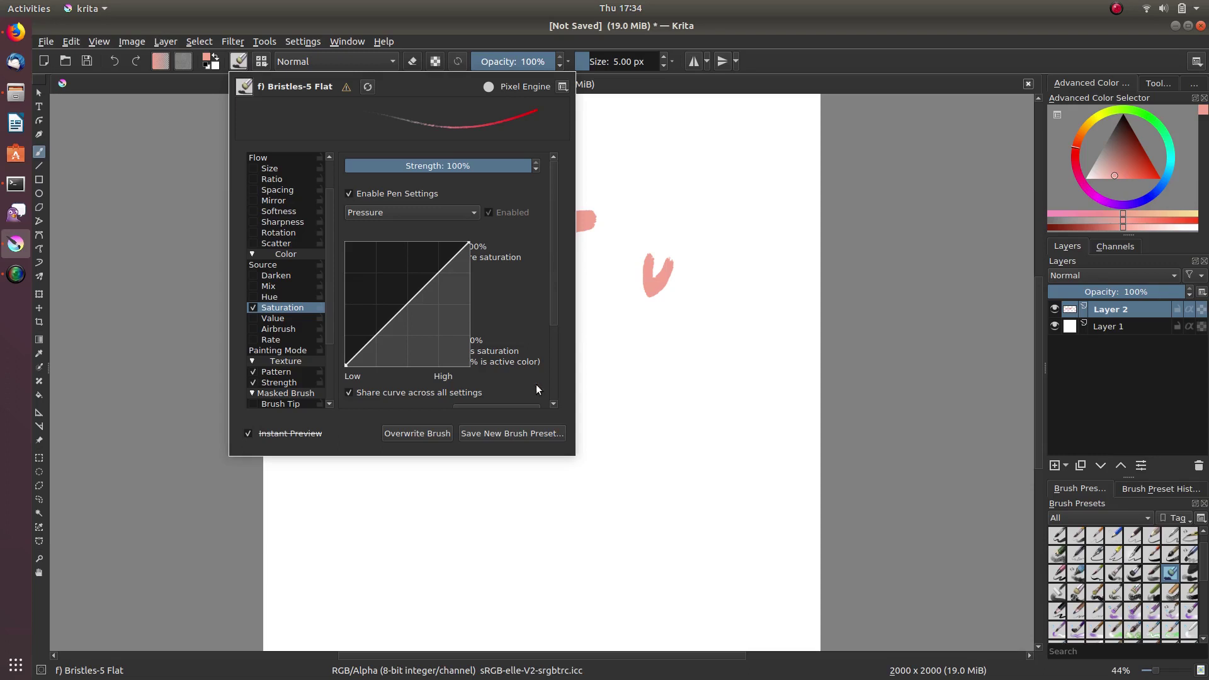
{"action": "scroll", "coordinate": [555, 331], "scroll_direction": "down", "scroll_amount": 3}
{"action": "scroll", "coordinate": [562, 264], "scroll_direction": "up", "scroll_amount": 3}
{"action": "scroll", "coordinate": [556, 375], "scroll_direction": "down", "scroll_amount": 3}
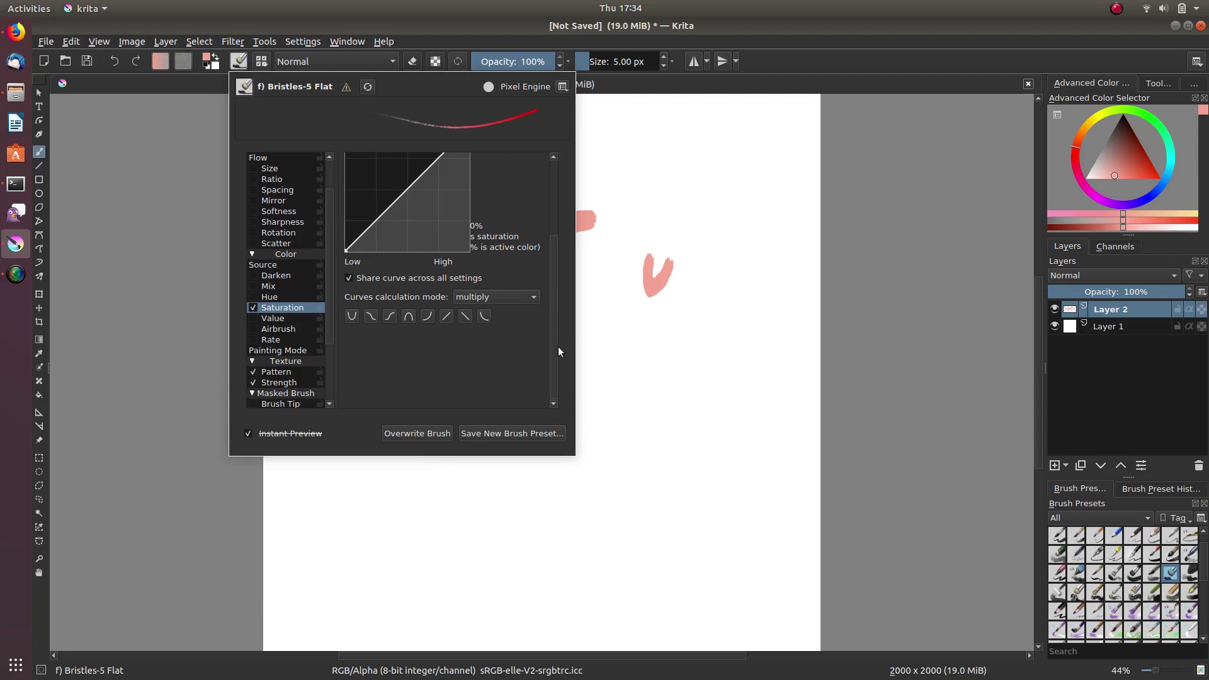
{"action": "scroll", "coordinate": [557, 345], "scroll_direction": "up", "scroll_amount": 3}
{"action": "scroll", "coordinate": [538, 265], "scroll_direction": "up", "scroll_amount": 3}
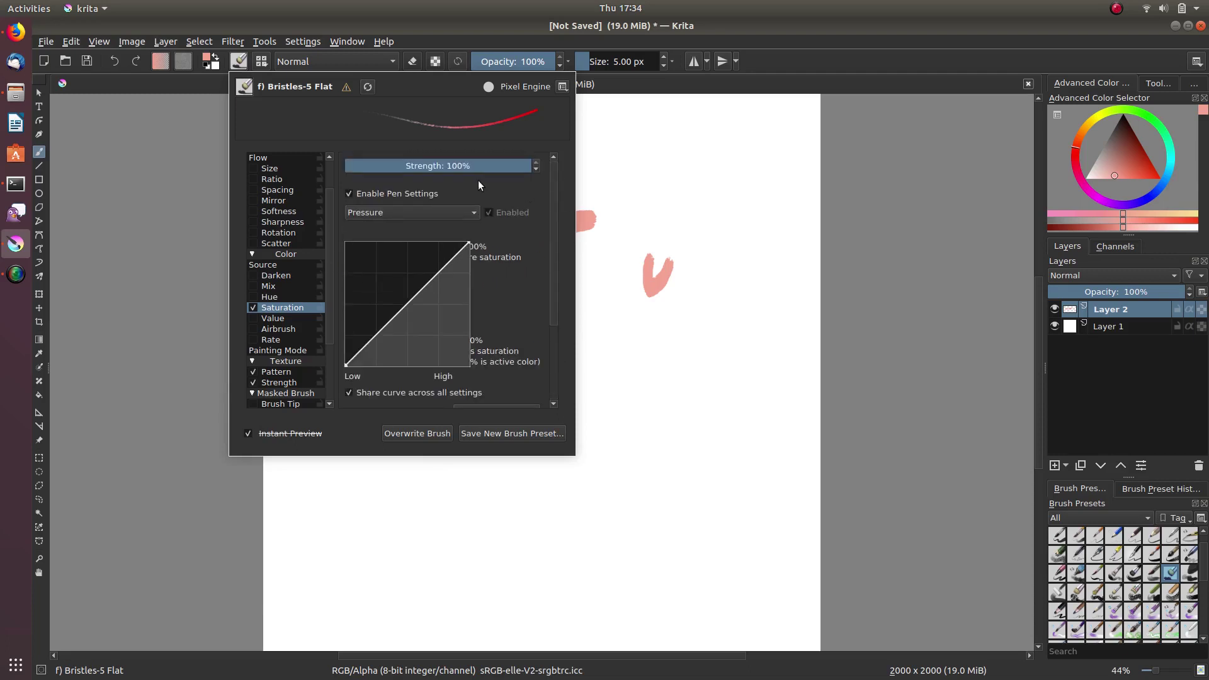
Switch the brush editor to the Size settings page
{"action": "left_click", "coordinate": [279, 170]}
Show the Flow page at 100% strength with pen sensor control off
{"action": "left_click", "coordinate": [259, 158]}
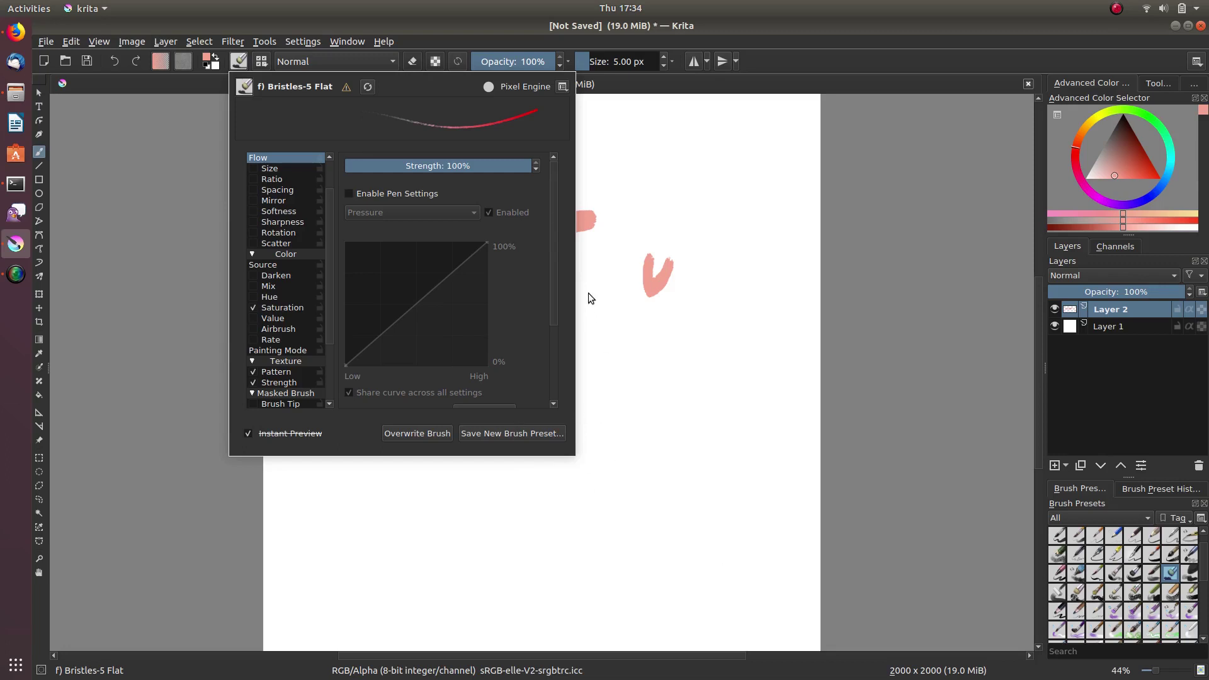
{"action": "scroll", "coordinate": [553, 313], "scroll_direction": "down", "scroll_amount": 3}
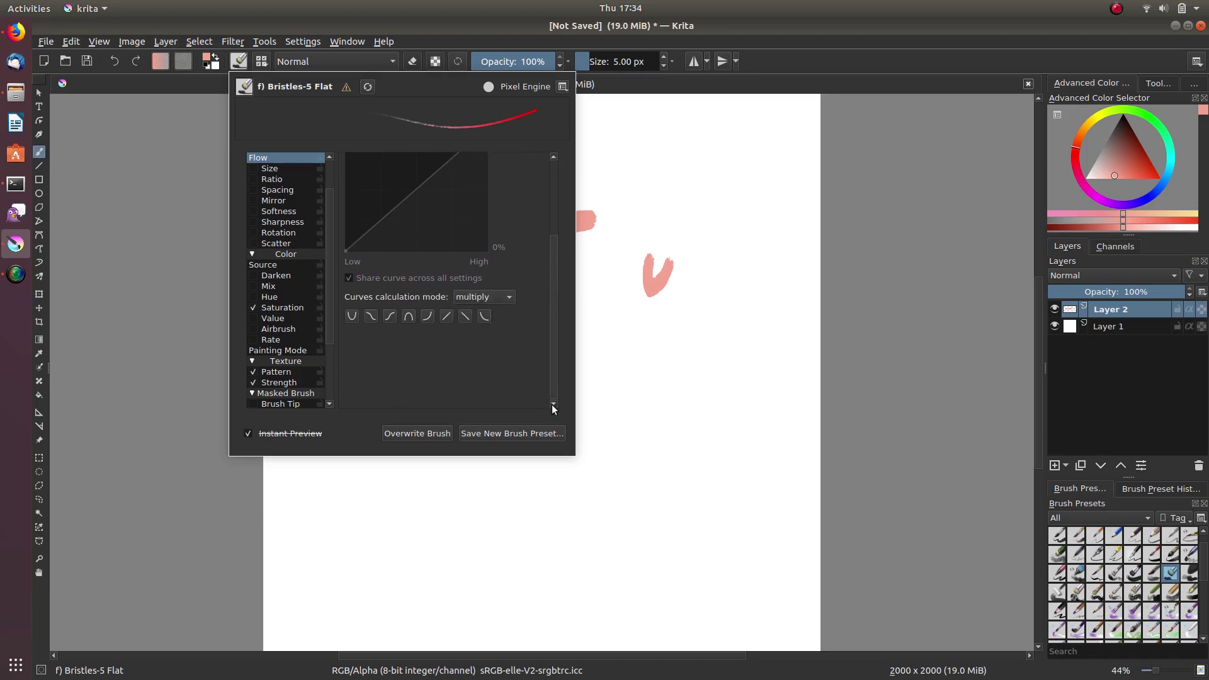
{"action": "scroll", "coordinate": [551, 404], "scroll_direction": "up", "scroll_amount": 3}
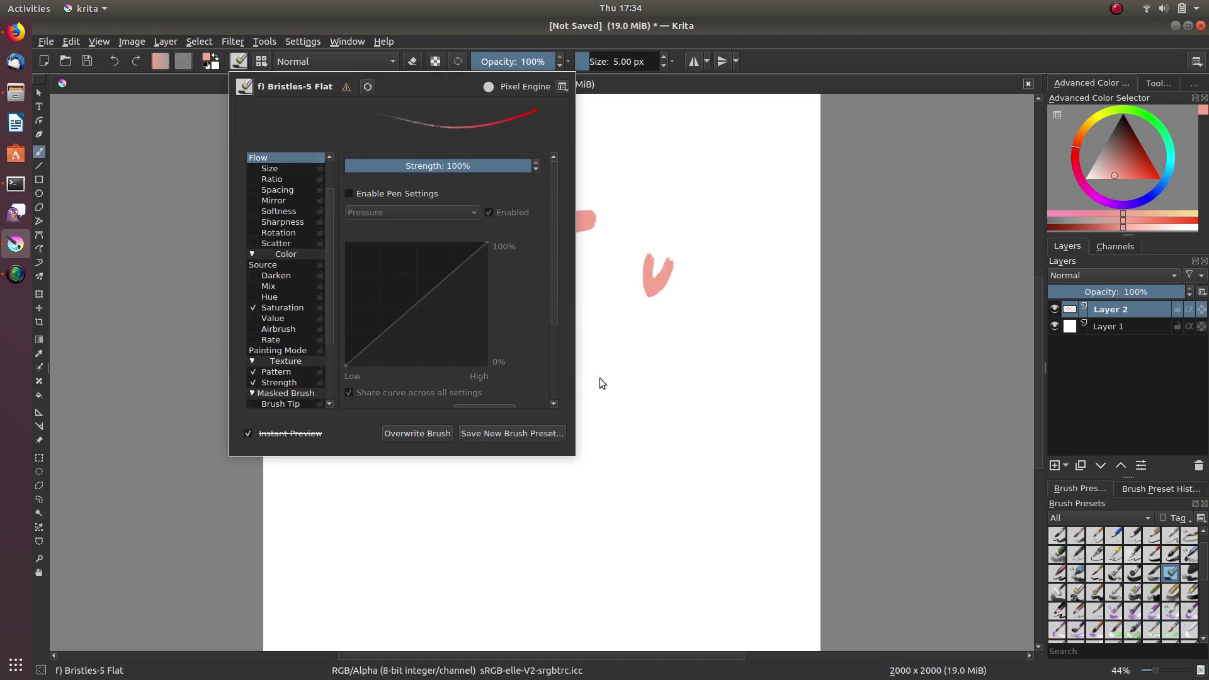
{"action": "scroll", "coordinate": [548, 326], "scroll_direction": "down", "scroll_amount": 3}
{"action": "scroll", "coordinate": [565, 384], "scroll_direction": "up", "scroll_amount": 3}
{"action": "scroll", "coordinate": [329, 303], "scroll_direction": "down", "scroll_amount": 2}
{"action": "scroll", "coordinate": [330, 284], "scroll_direction": "up", "scroll_amount": 5}
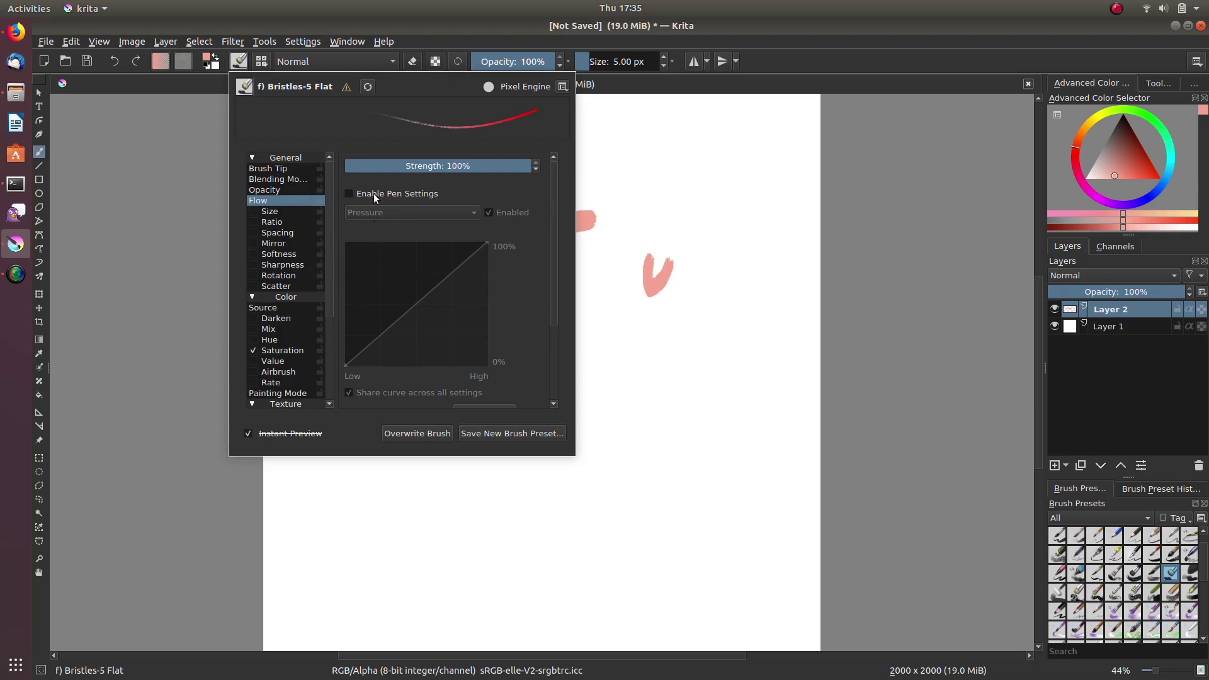
Enable the brush's Ratio option, keeping Pressure as its pen sensor
{"action": "left_click", "coordinate": [275, 224]}
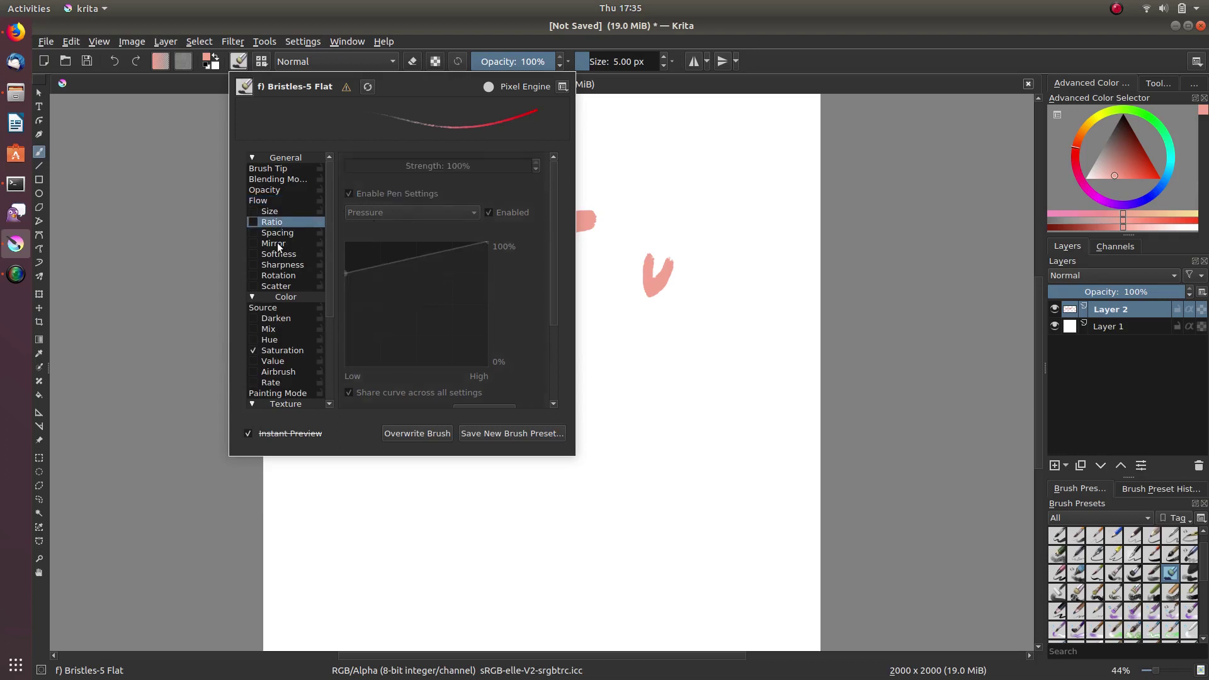
{"action": "left_click", "coordinate": [250, 224]}
{"action": "left_click", "coordinate": [377, 211]}
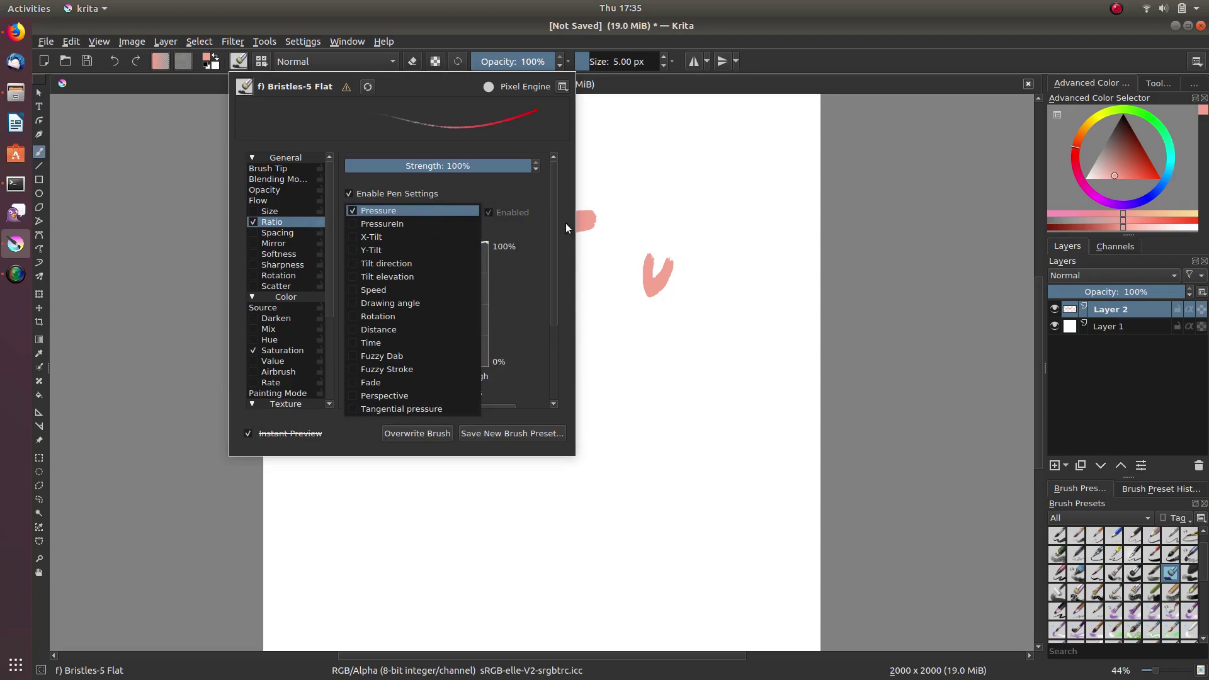
{"action": "left_click", "coordinate": [646, 274]}
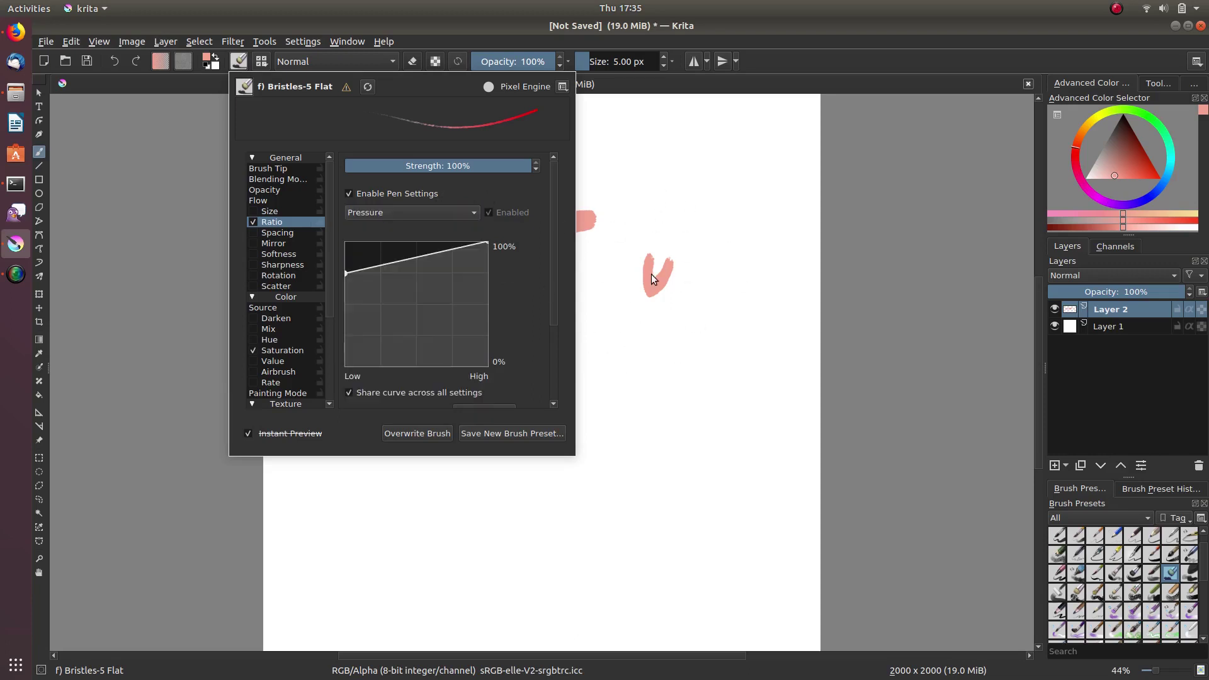
{"action": "left_click", "coordinate": [274, 244]}
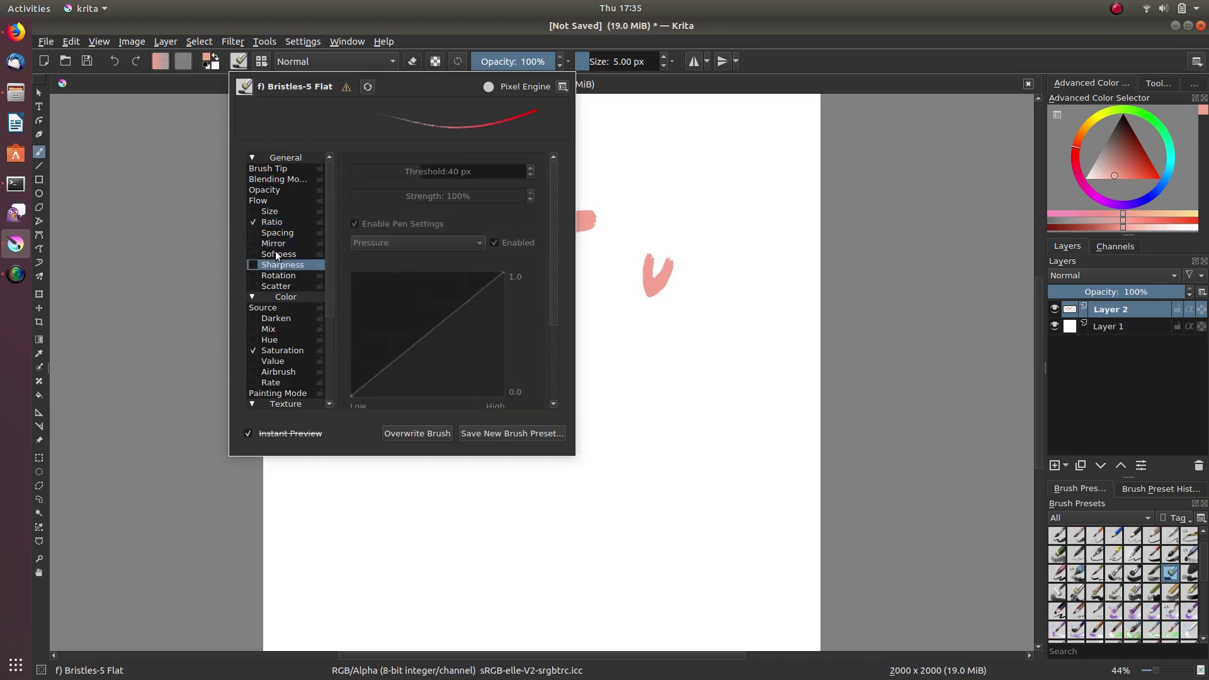
{"action": "left_click", "coordinate": [274, 222]}
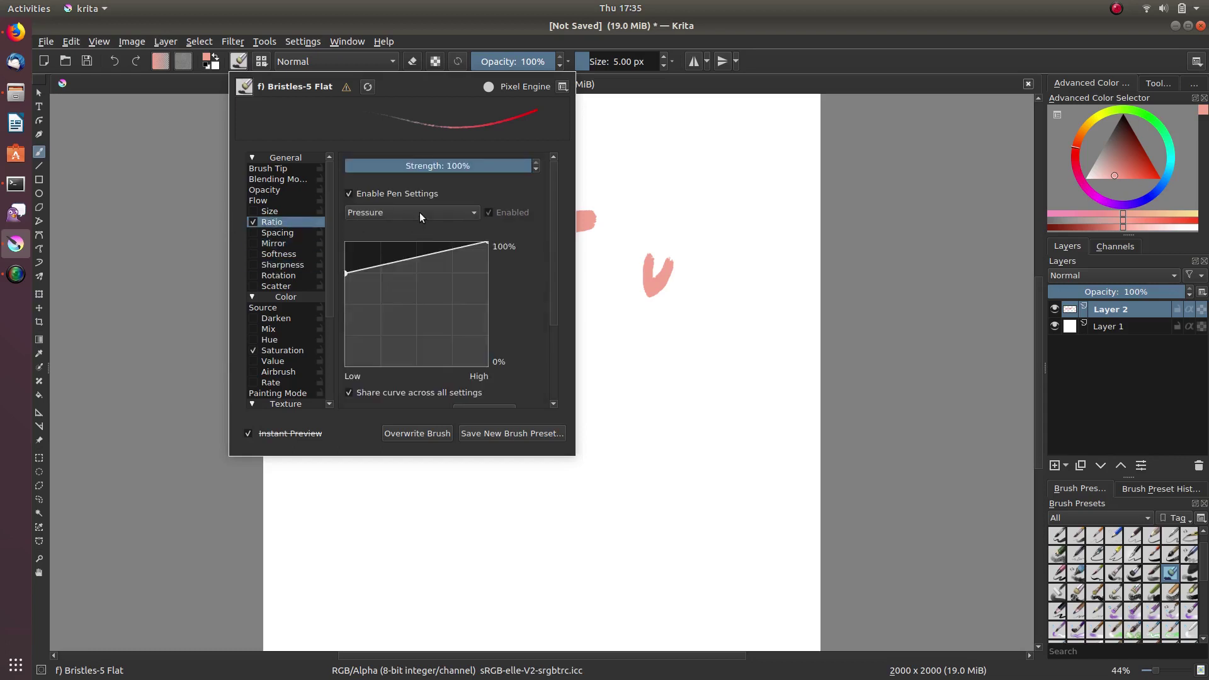
Browse Ratio's pen sensor list repeatedly, leaving Pressure selected
{"action": "left_click", "coordinate": [419, 213]}
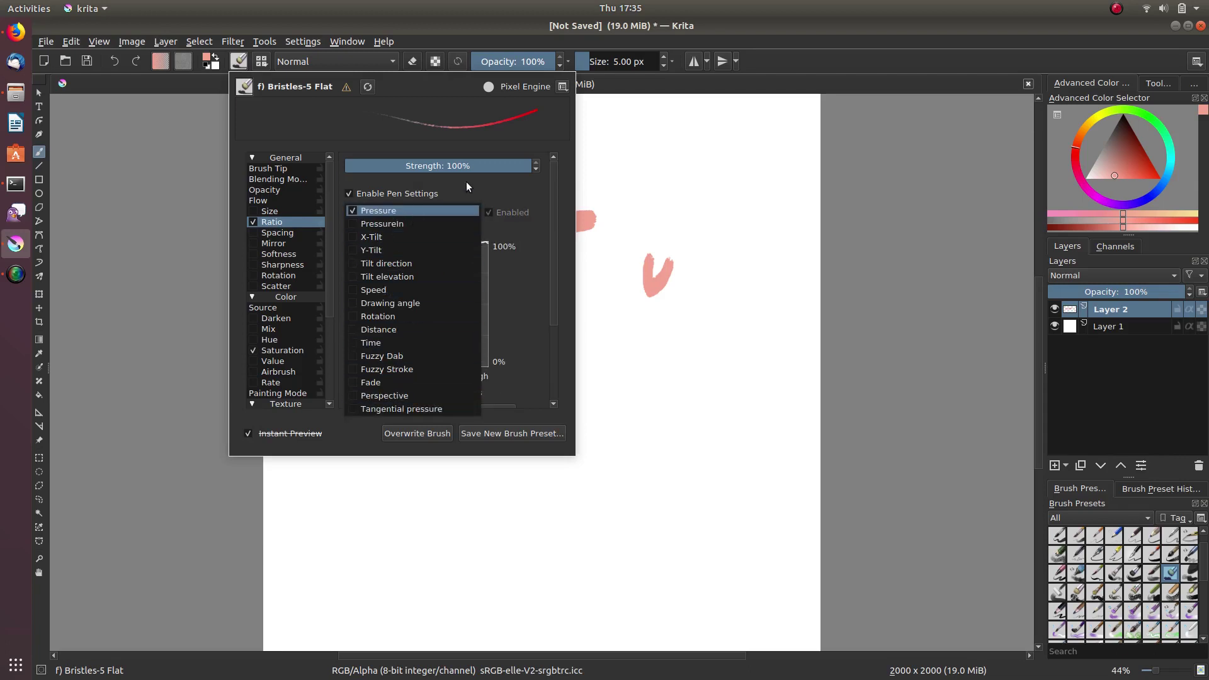
{"action": "left_click", "coordinate": [394, 210]}
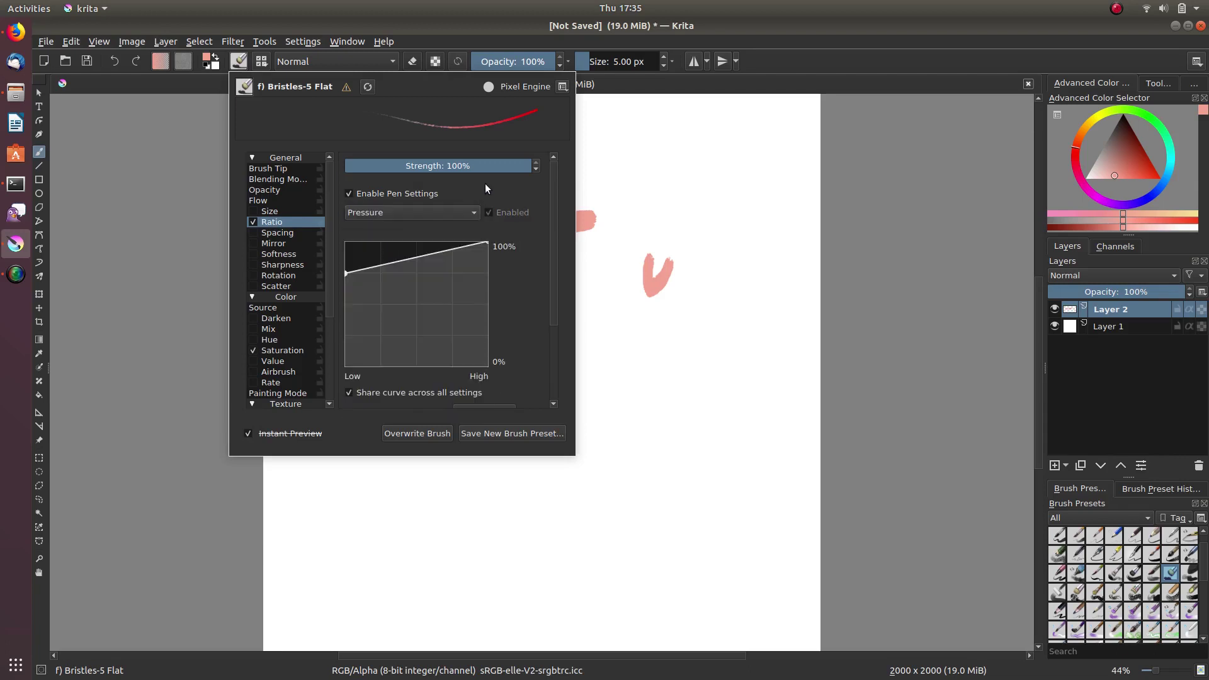
{"action": "left_click", "coordinate": [413, 214]}
{"action": "left_click", "coordinate": [426, 217]}
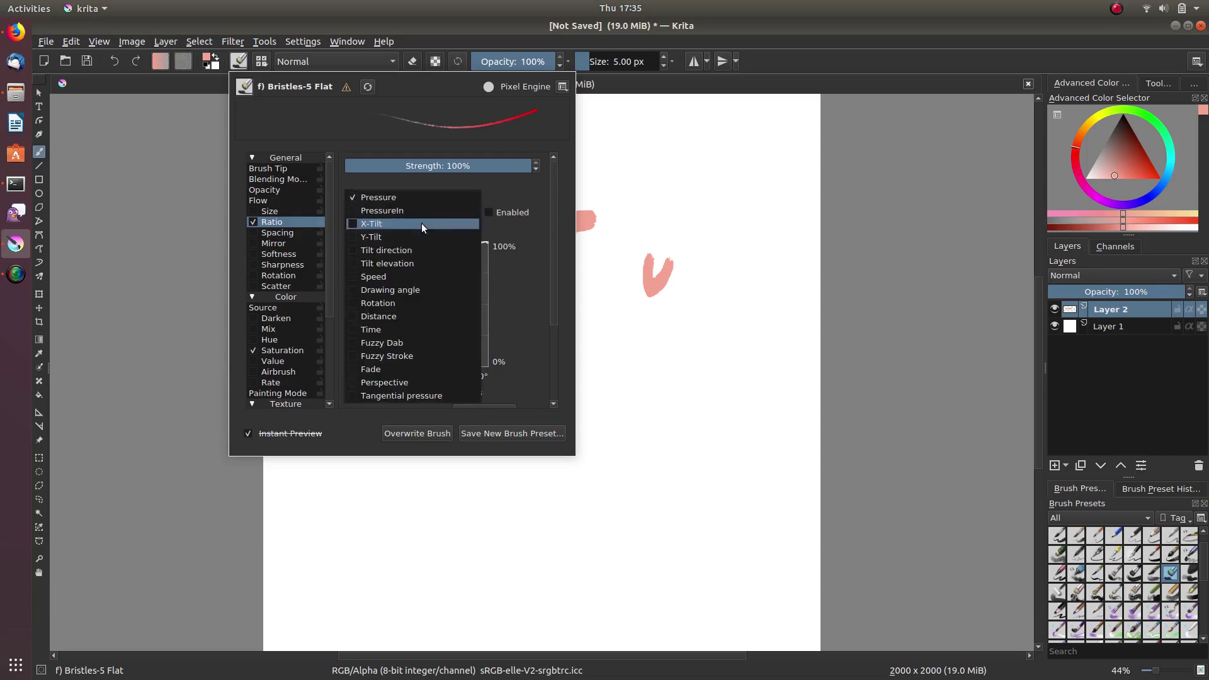
{"action": "left_click", "coordinate": [408, 195]}
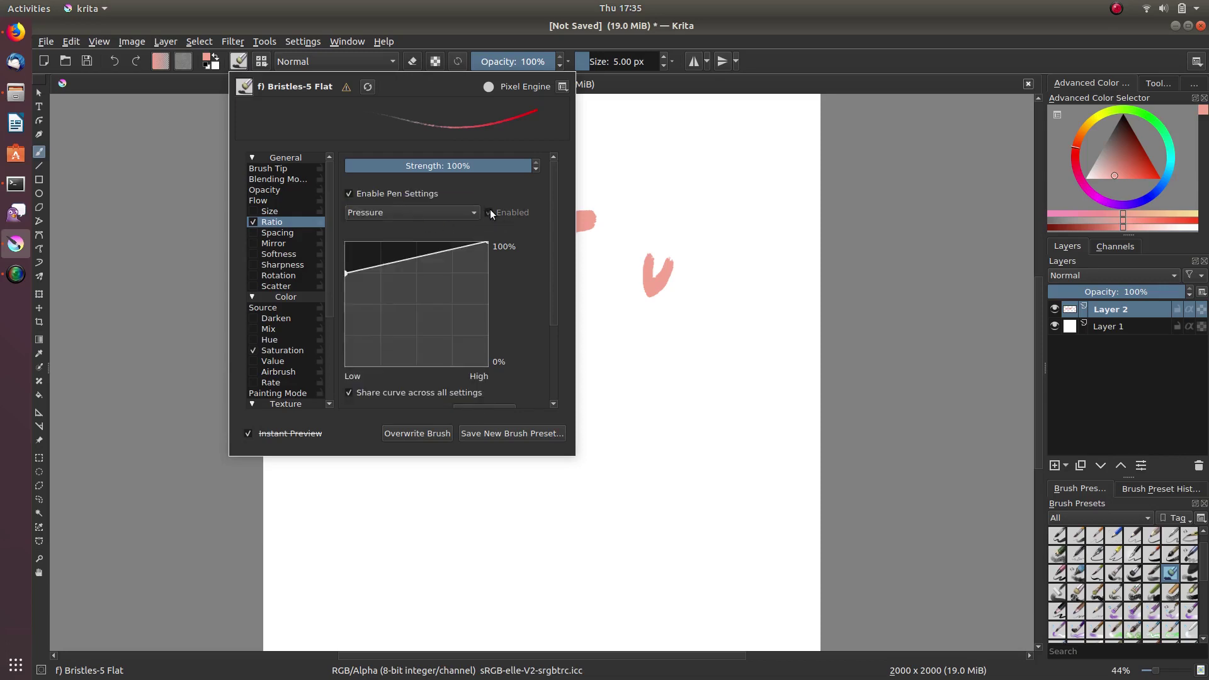
{"action": "left_click", "coordinate": [441, 213]}
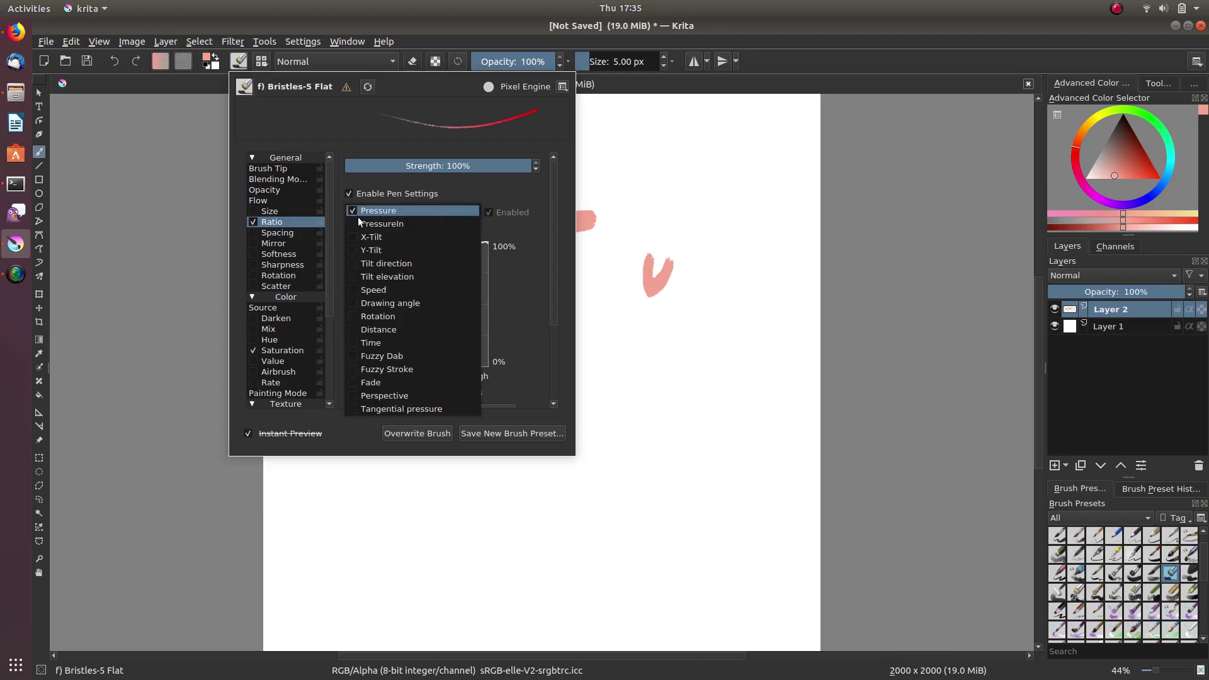
{"action": "left_click", "coordinate": [471, 214]}
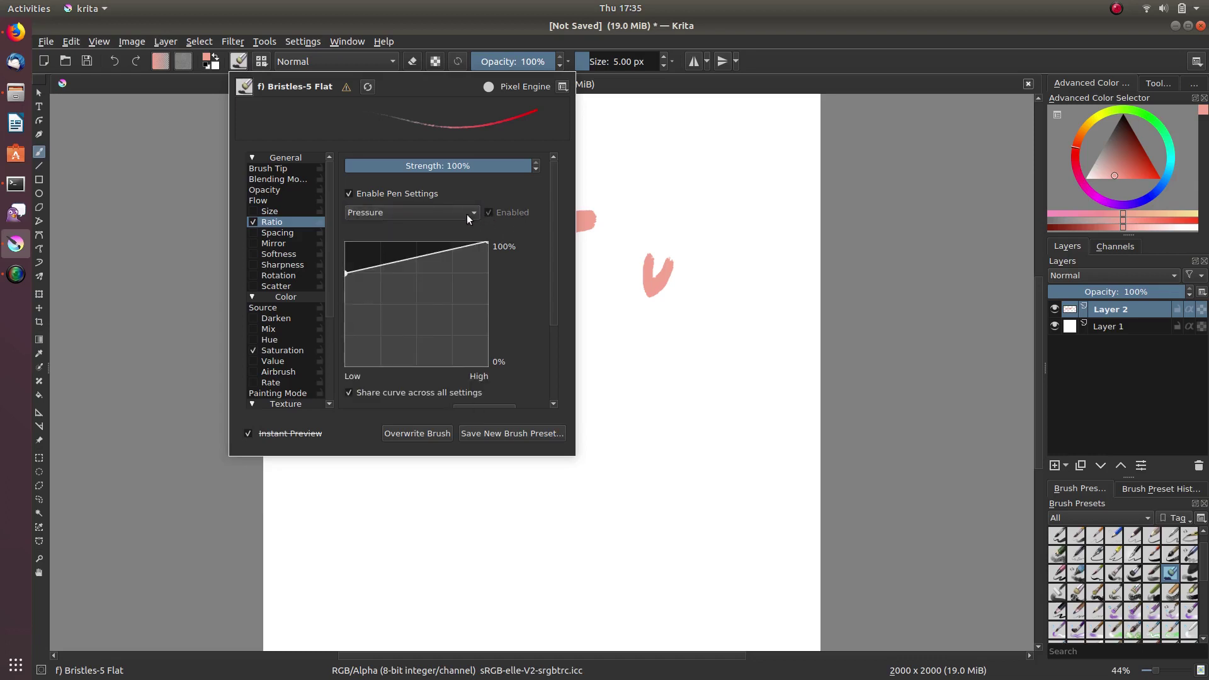
Switch Ratio's sensor to X-Tilt, back to Pressure, and enable Hue variation
{"action": "left_click", "coordinate": [473, 212]}
{"action": "left_click", "coordinate": [440, 234]}
{"action": "left_click", "coordinate": [383, 214]}
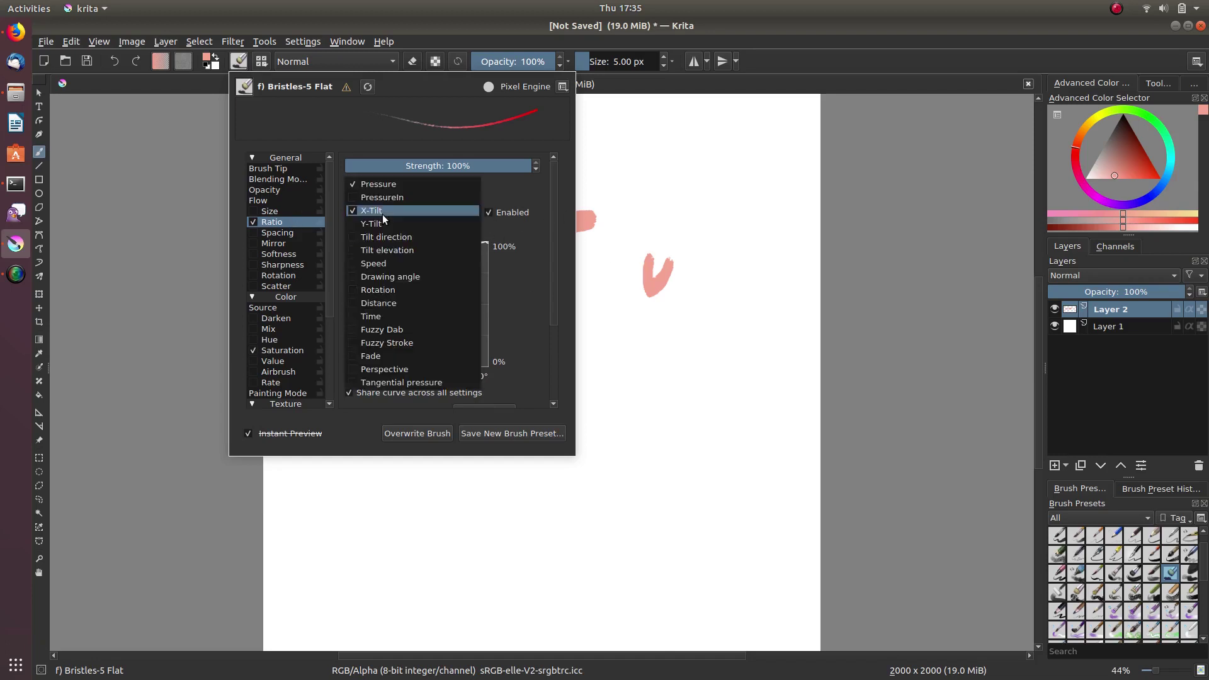
{"action": "left_click", "coordinate": [381, 186]}
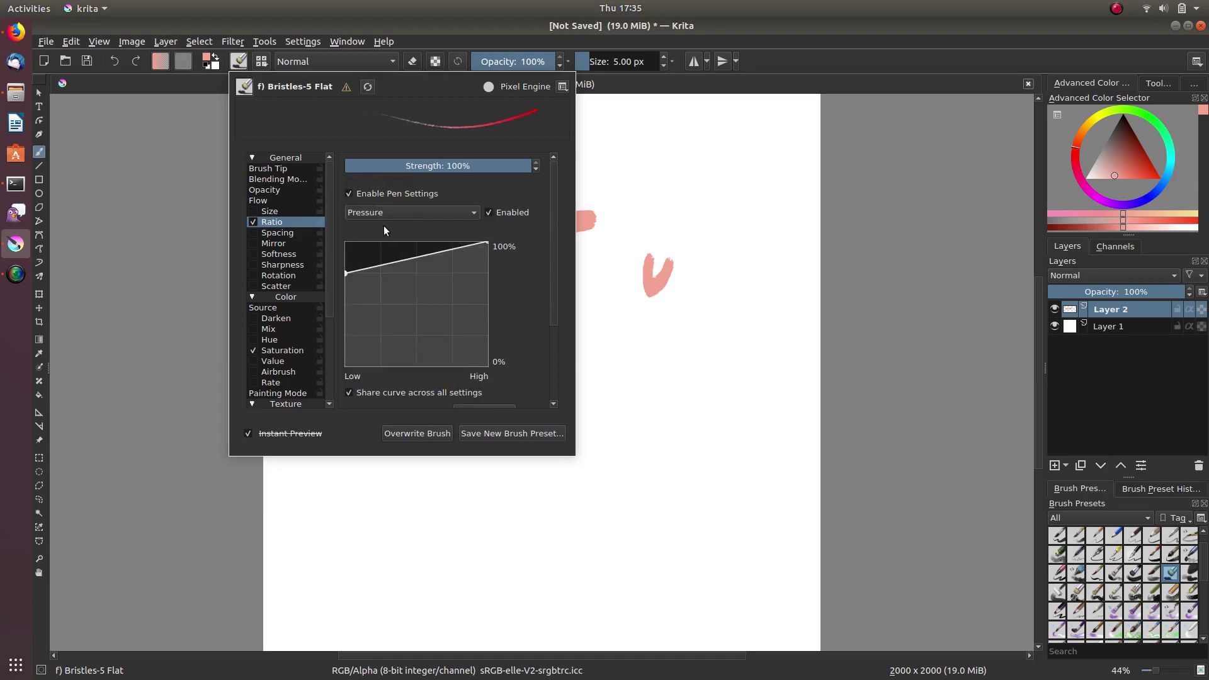
{"action": "scroll", "coordinate": [283, 293], "scroll_direction": "down", "scroll_amount": 3}
{"action": "left_click", "coordinate": [279, 287]}
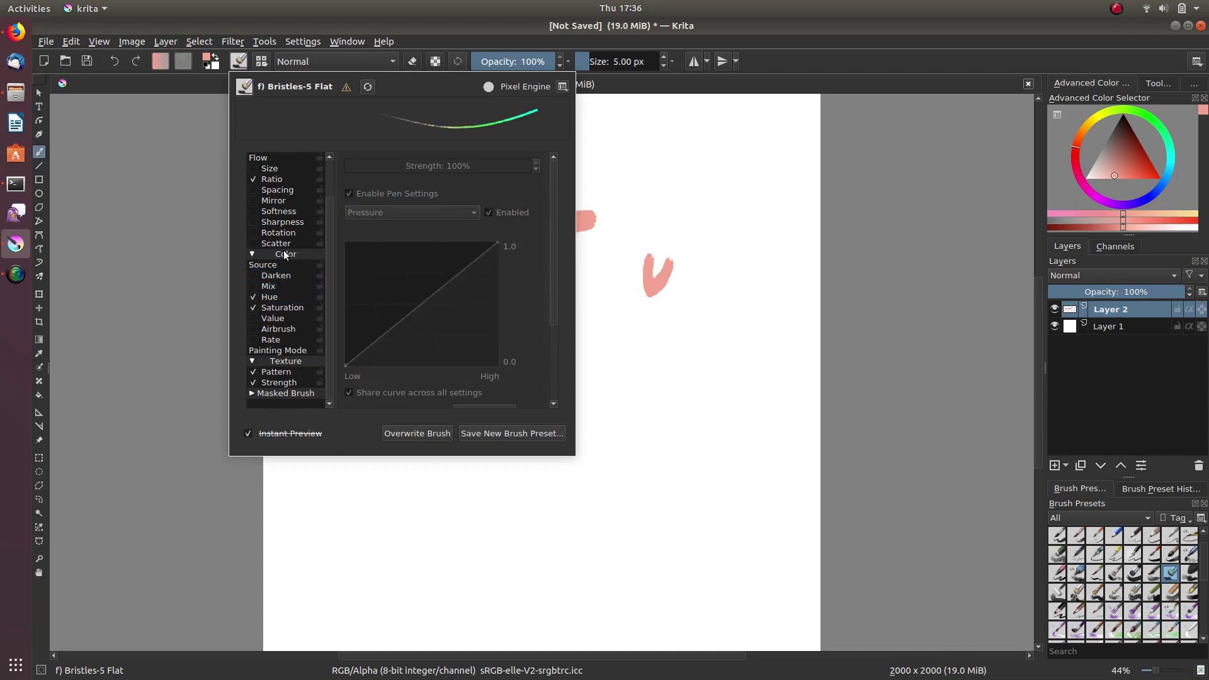
{"action": "scroll", "coordinate": [279, 265], "scroll_direction": "up", "scroll_amount": 3}
Collapse Color options and show Sharpness: 40 px threshold, 100% strength, linear curve
{"action": "left_click", "coordinate": [273, 243]}
{"action": "left_click", "coordinate": [271, 212]}
{"action": "left_click", "coordinate": [278, 254]}
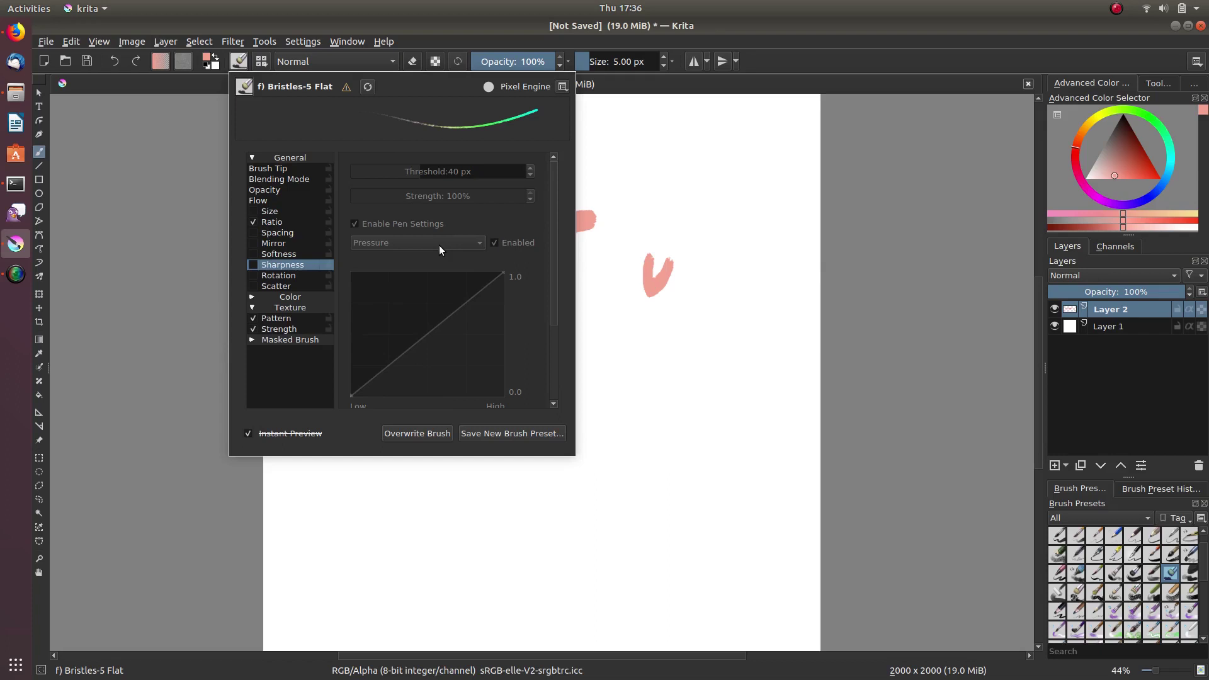
{"action": "scroll", "coordinate": [565, 236], "scroll_direction": "down", "scroll_amount": 5}
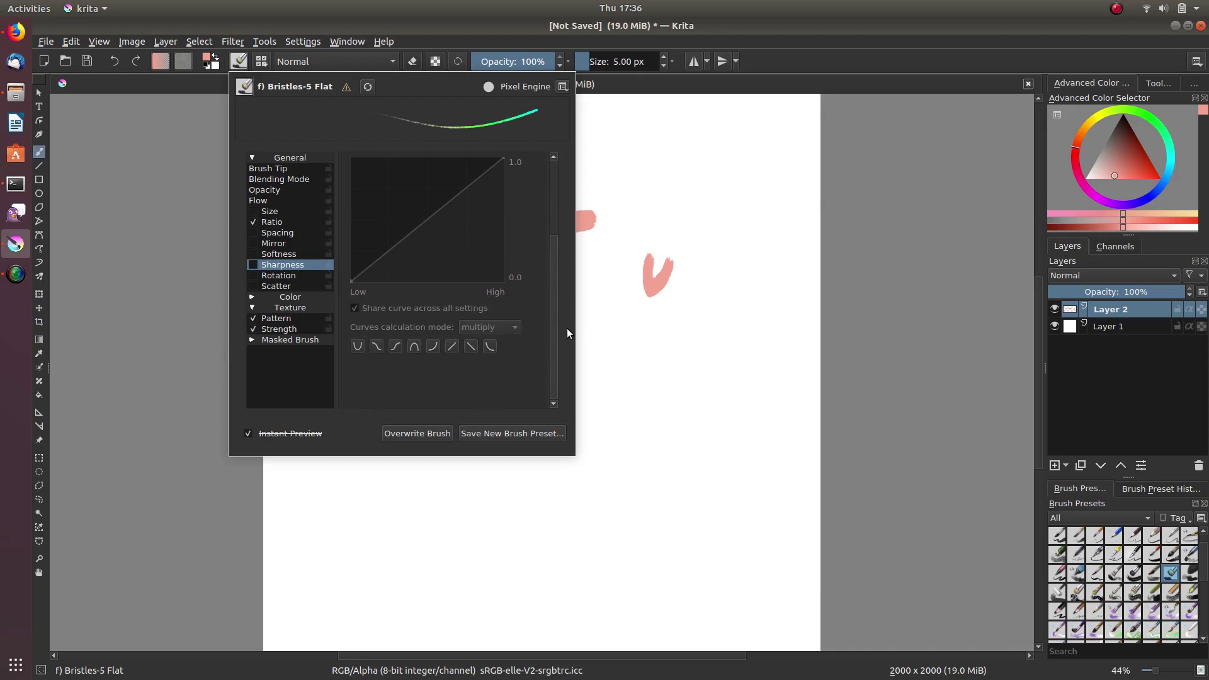
{"action": "scroll", "coordinate": [567, 321], "scroll_direction": "up", "scroll_amount": 5}
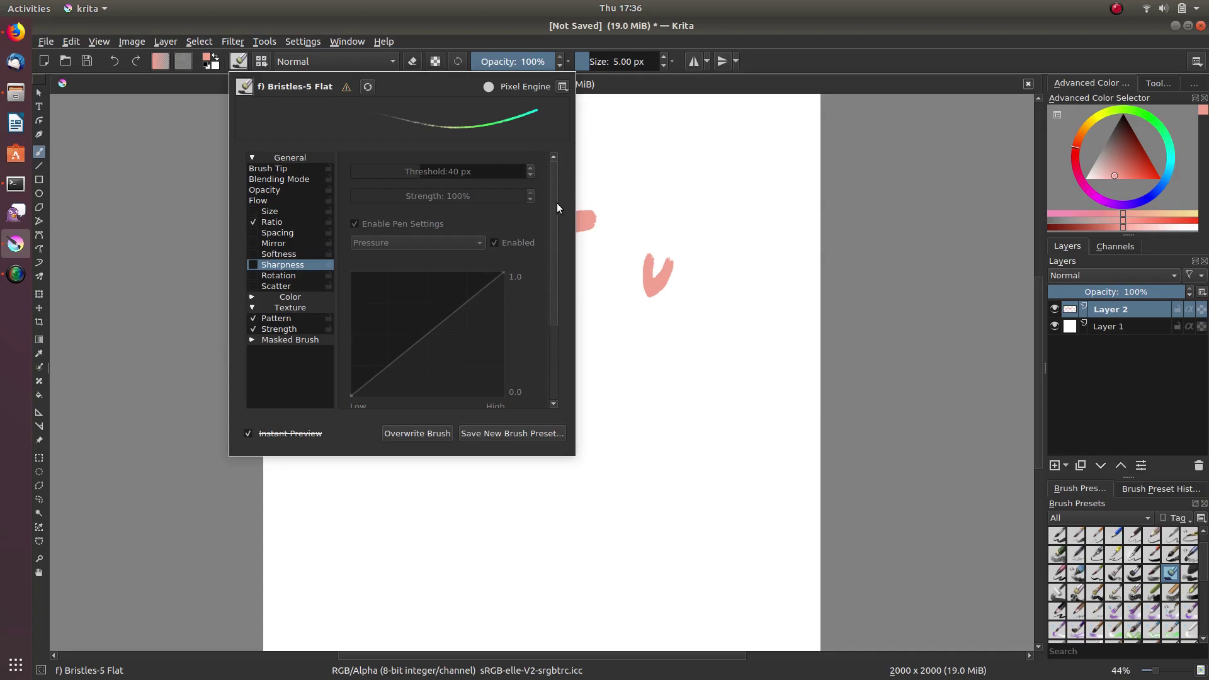
{"action": "left_click_drag", "start_coordinate": [557, 203], "coordinate": [558, 291]}
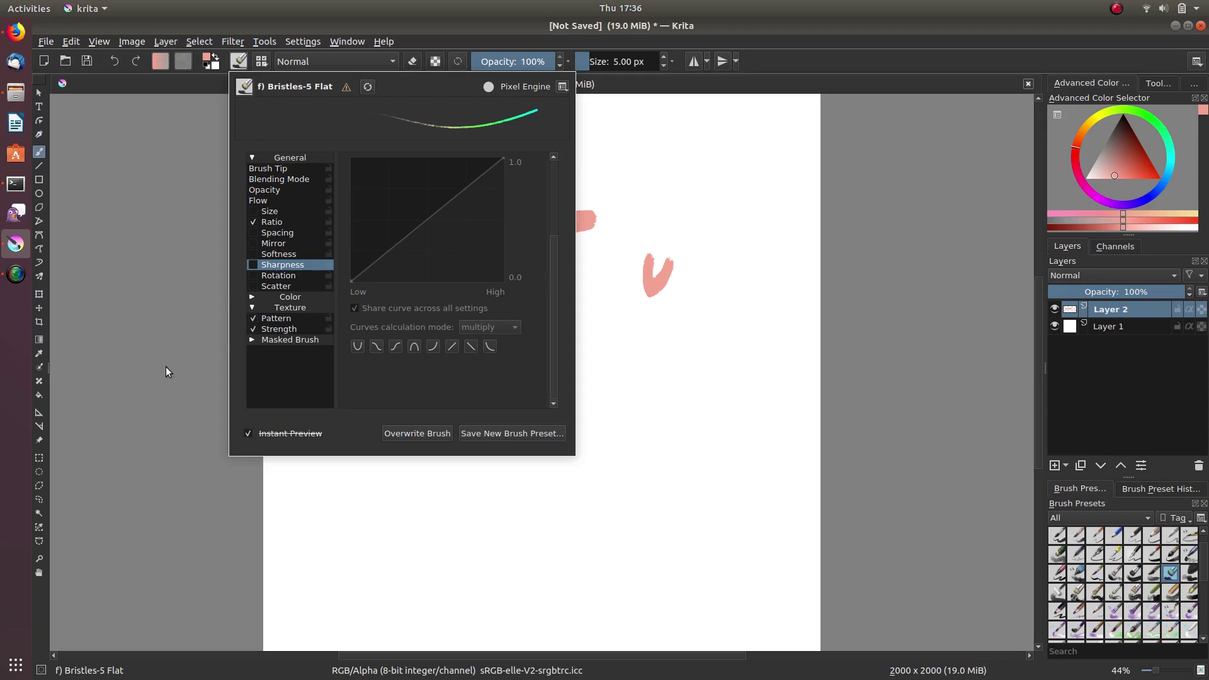
{"action": "scroll", "coordinate": [549, 365], "scroll_direction": "up", "scroll_amount": 5}
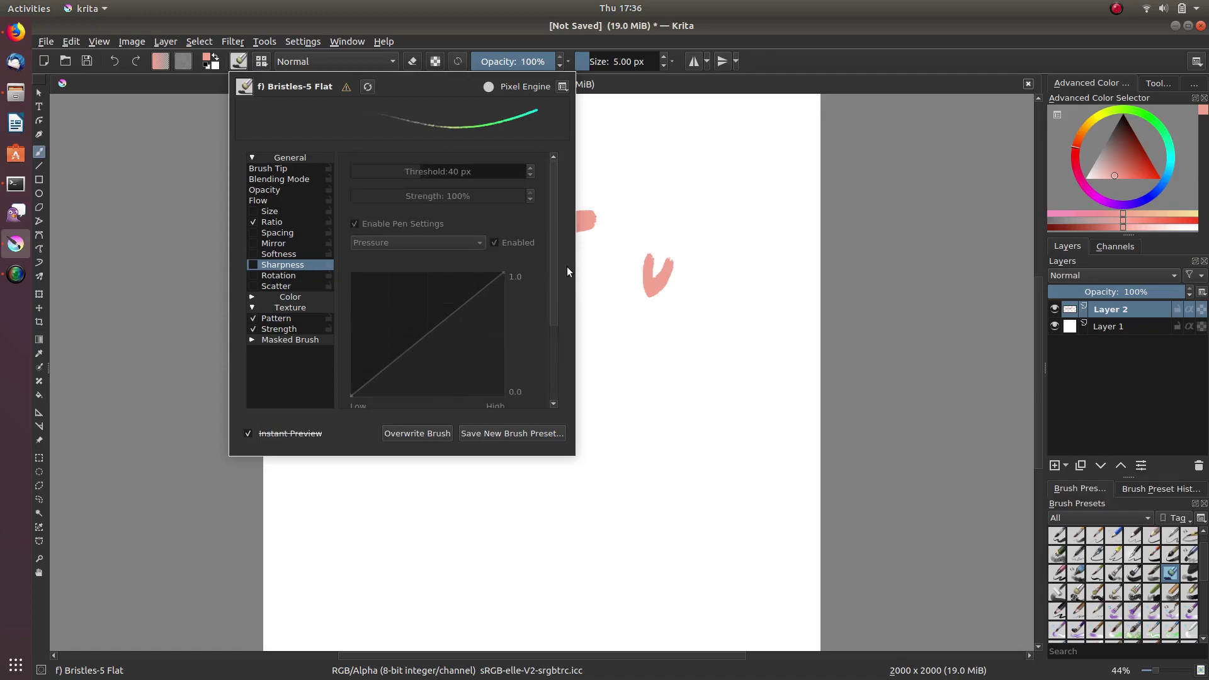